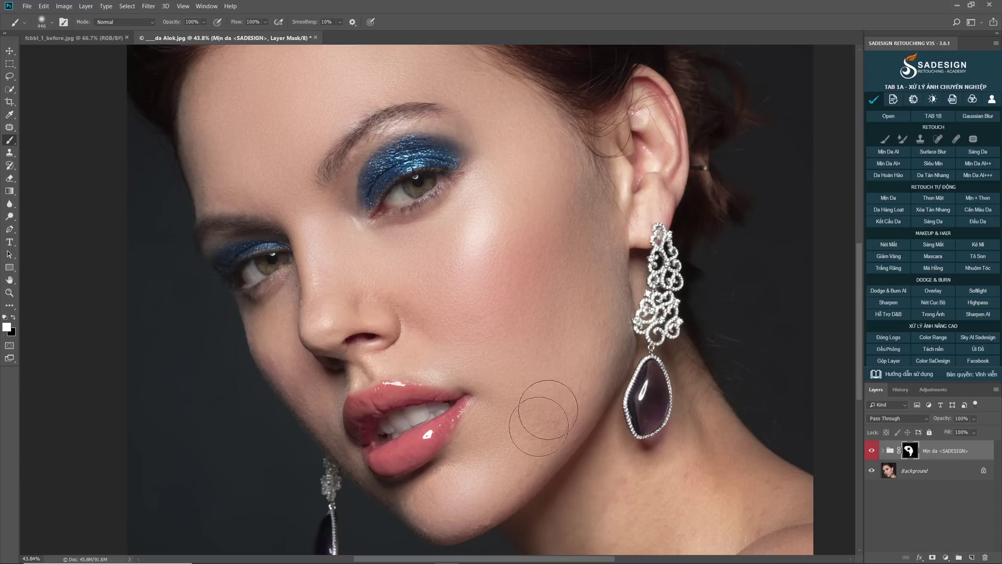
Run Mịn Da AI smoothing, commit it, and brush it over the cheeks and forehead
click(888, 151)
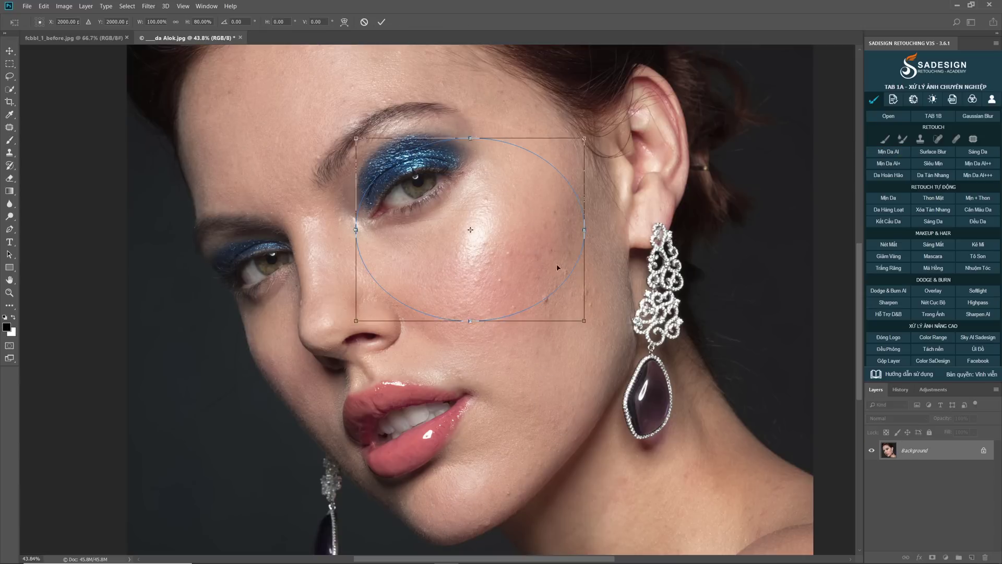
click(383, 24)
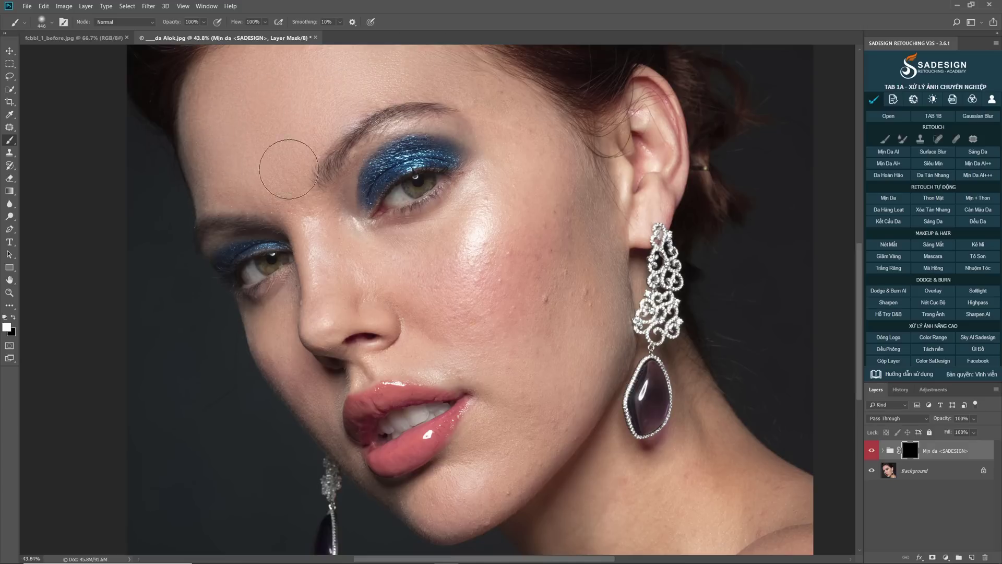
mouse_move(379, 264)
mouse_down()
mouse_move(477, 85)
mouse_move(488, 284)
mouse_move(519, 139)
mouse_move(453, 336)
mouse_move(481, 481)
mouse_move(592, 229)
mouse_move(443, 280)
mouse_up()
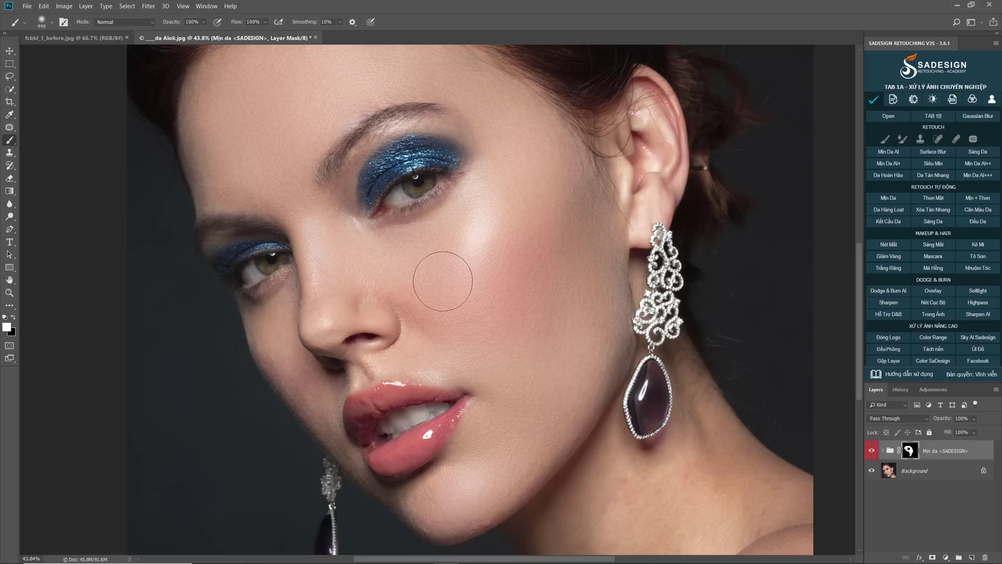
key(bracketleft)
key(bracketleft)
key(bracketright)
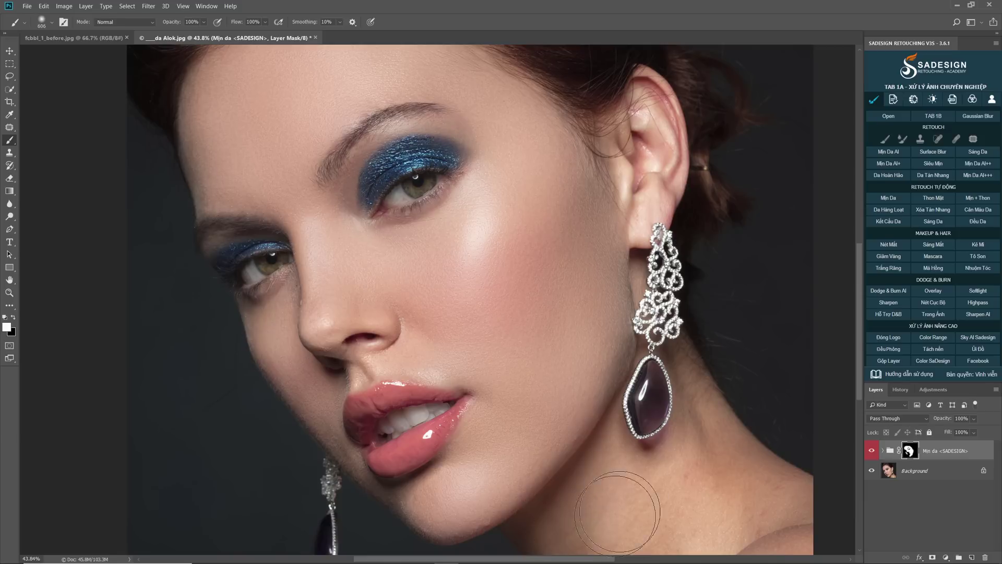
alt+right_click(537, 496)
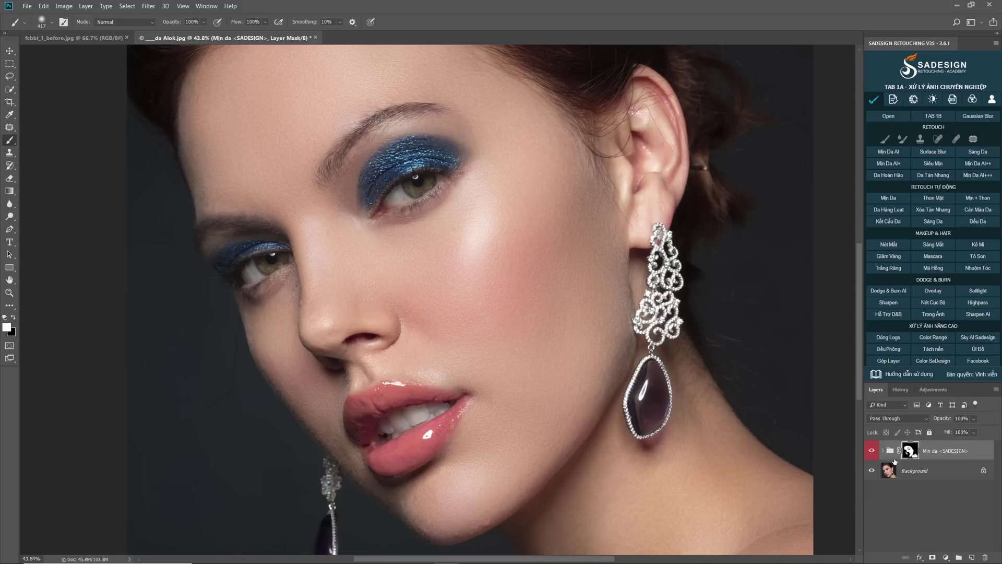
Toggle the smoothing group on and off to compare nose, lips and cheek skin
click(872, 449)
mouse_move(337, 353)
mouse_down()
mouse_move(408, 377)
mouse_move(551, 333)
mouse_up()
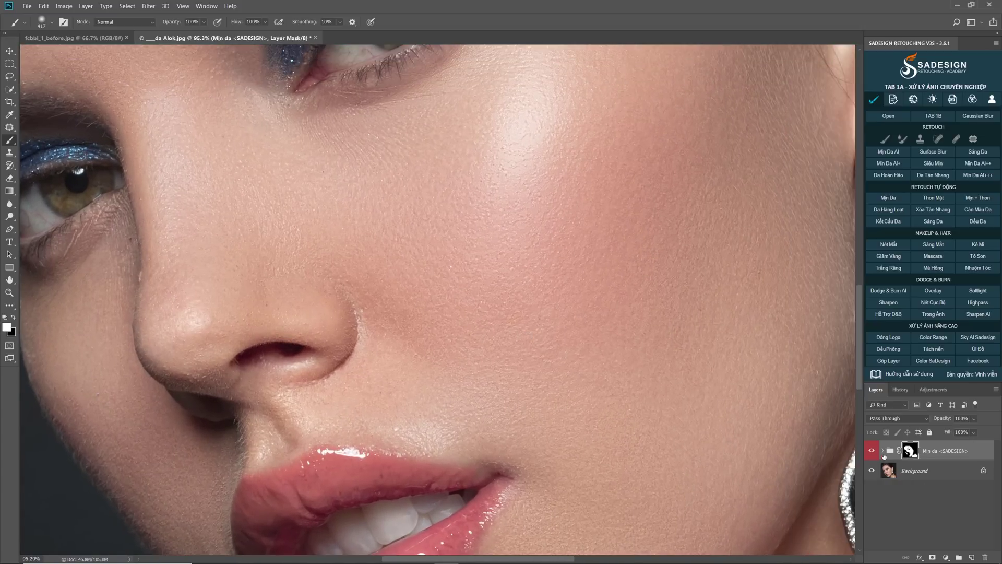
click(872, 450)
mouse_move(653, 337)
mouse_down()
mouse_move(708, 338)
mouse_move(751, 367)
mouse_up()
click(871, 452)
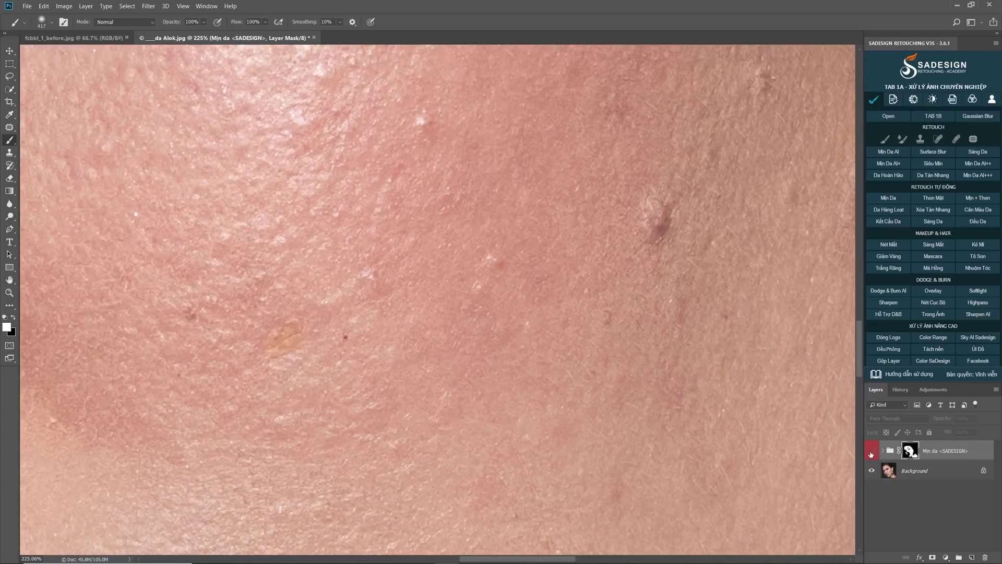
click(871, 452)
drag(695, 313, 574, 313)
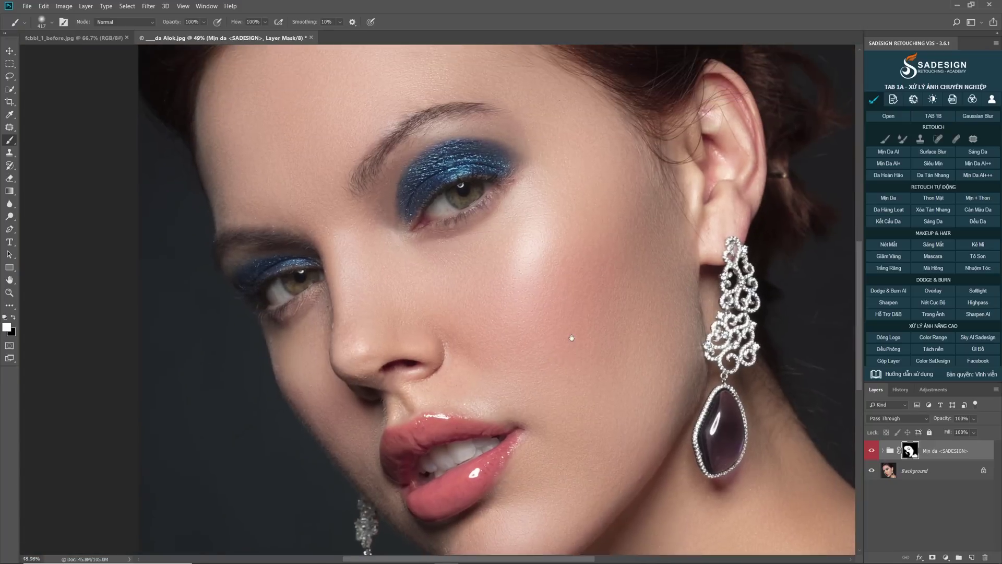
drag(691, 312, 699, 353)
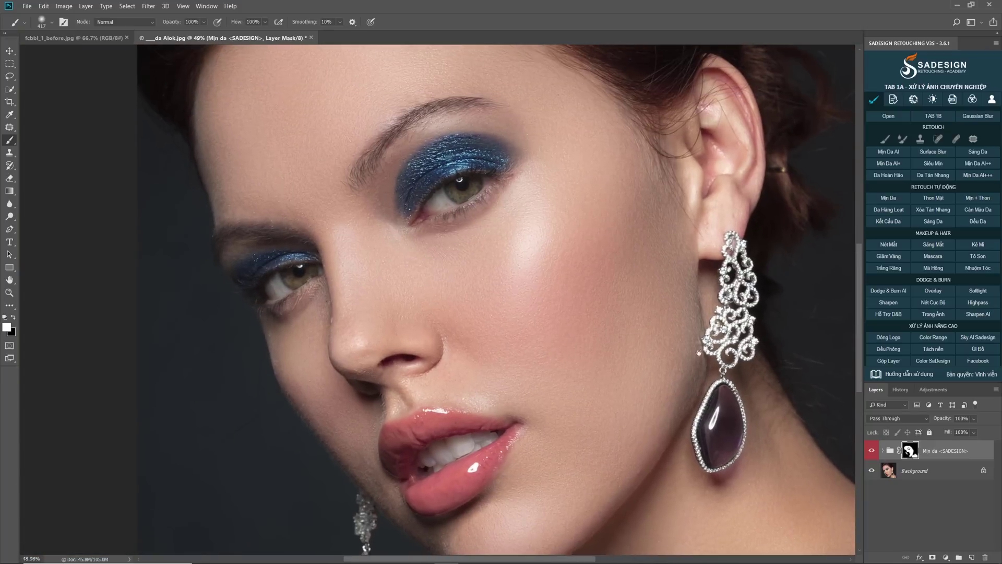
click(872, 453)
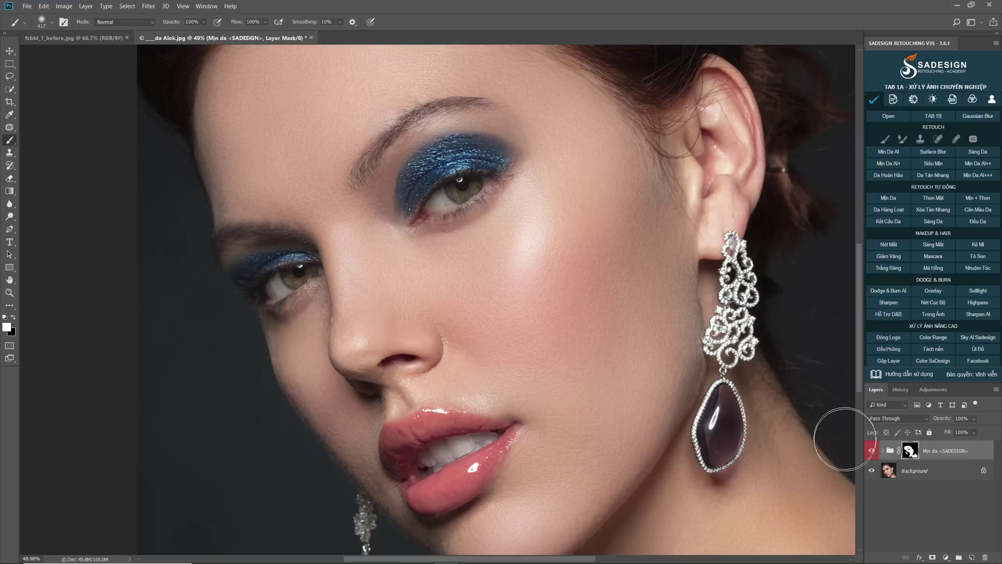
Whiten the teeth with Trắng Răng, compare before and after, then merge with Gộp Layer
click(888, 268)
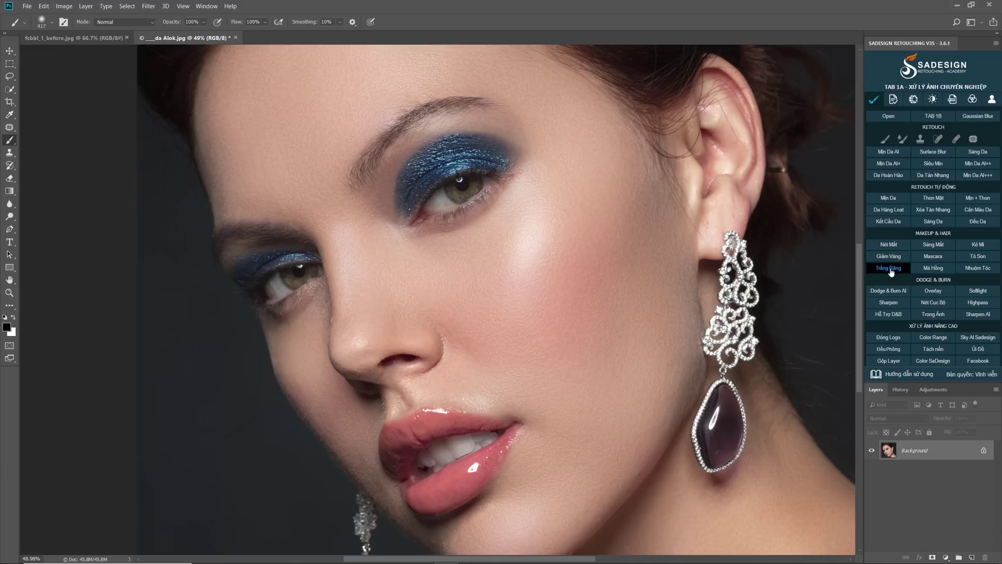
mouse_move(449, 468)
mouse_down()
mouse_move(463, 473)
mouse_move(557, 400)
mouse_up()
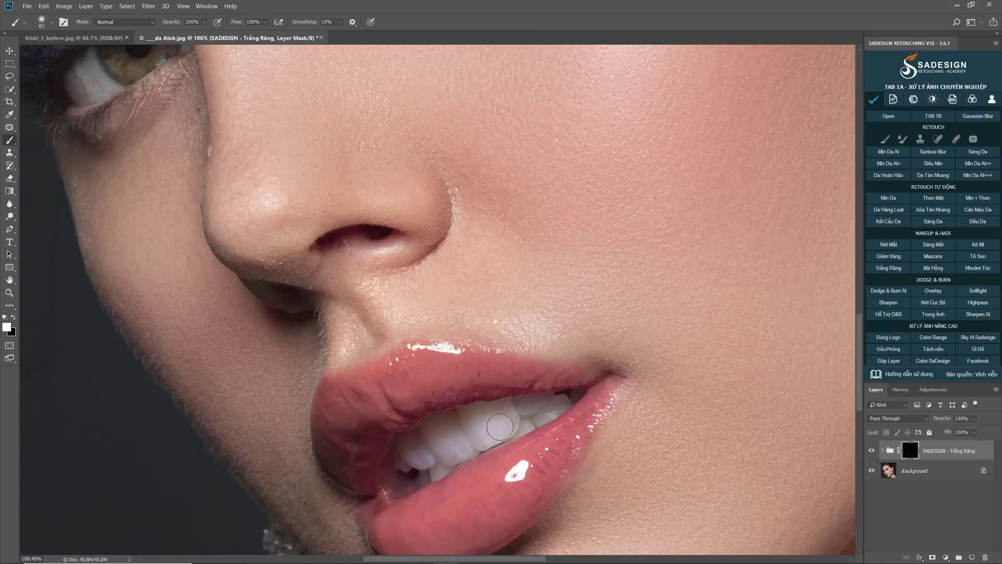
drag(410, 449, 557, 401)
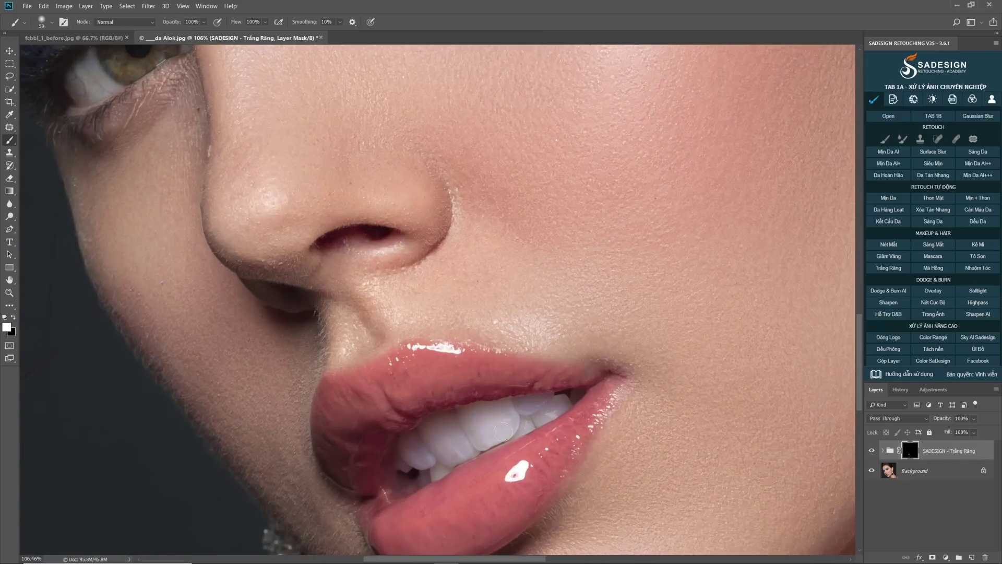
click(871, 451)
click(871, 450)
scroll(597, 366, down, 1)
click(889, 361)
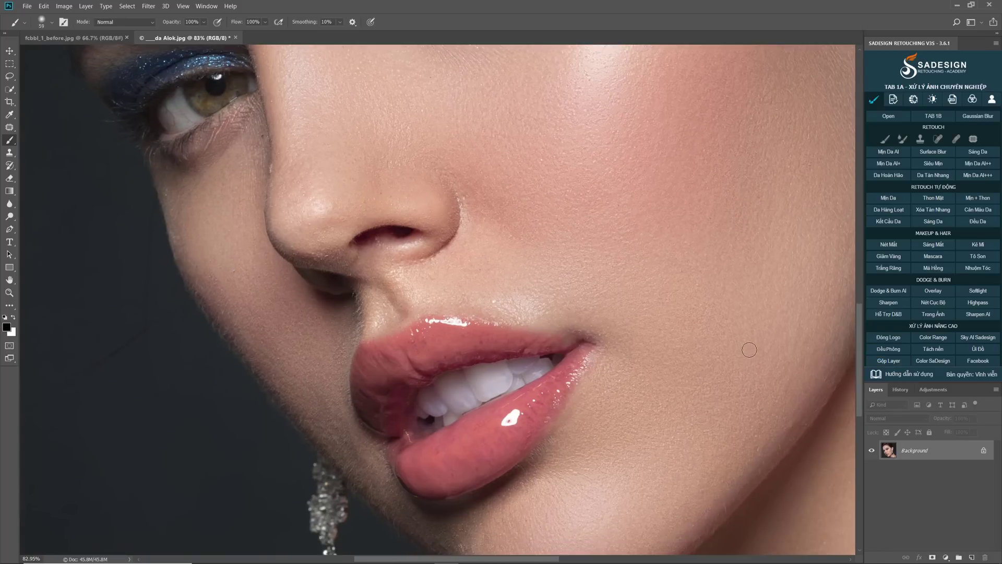
Tint the lips orange-red with the lipstick colour layers and merge them
click(978, 255)
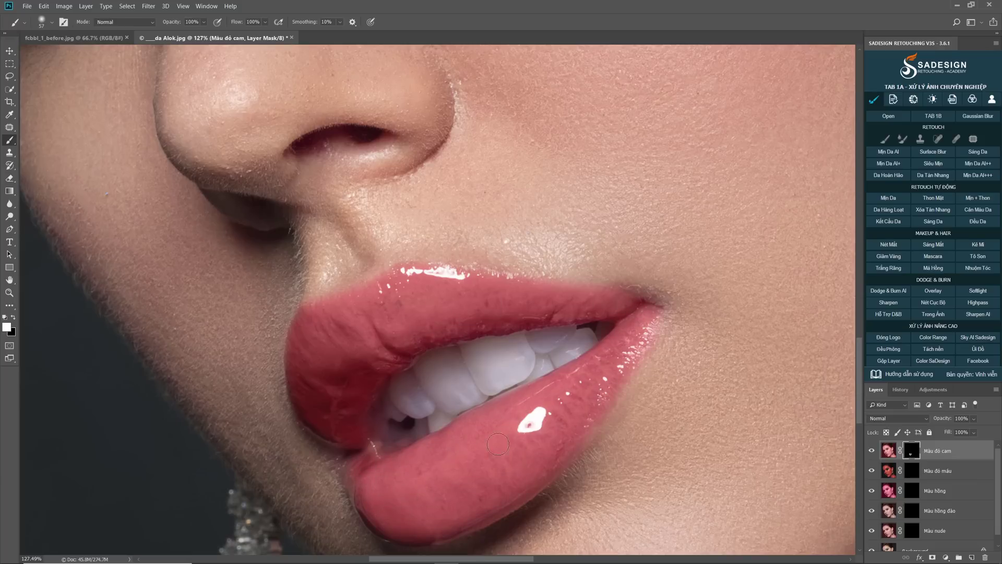
key(ctrl+0)
key(v)
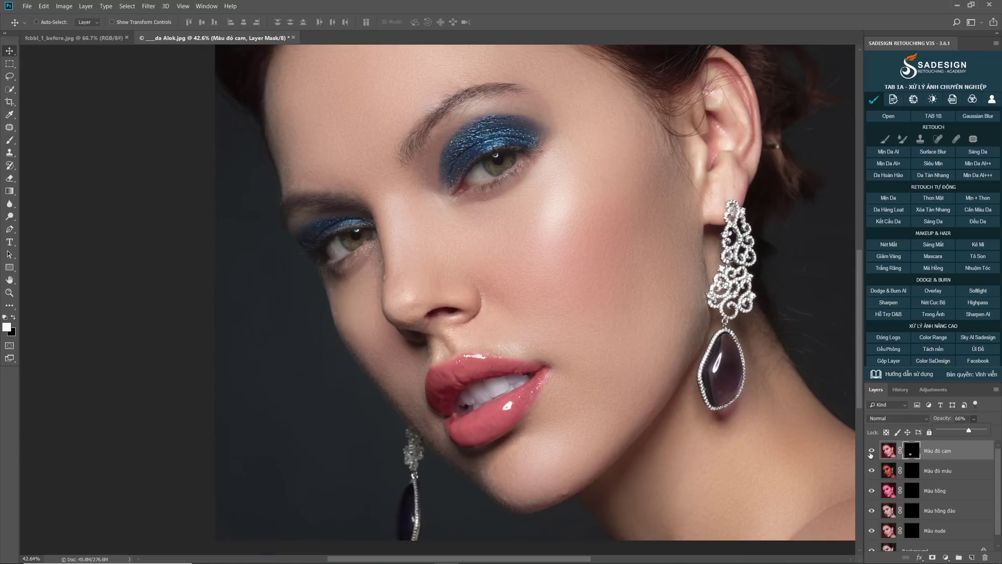
click(889, 361)
Switch to fcbbl_1_before.jpg and run the stronger Mịn Da AI+ smoothing on the face
click(73, 38)
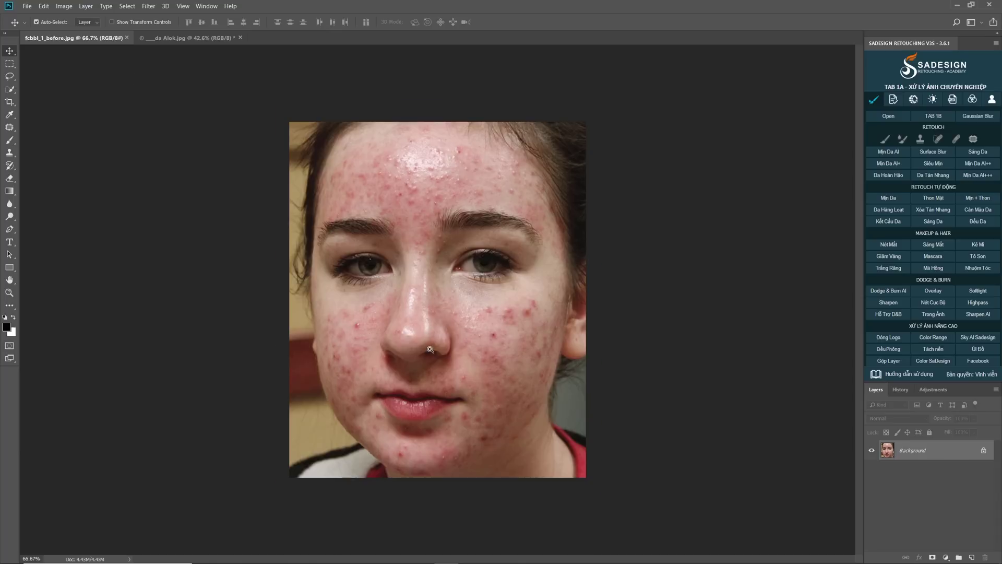
mouse_move(430, 349)
mouse_down()
mouse_move(508, 347)
mouse_move(522, 317)
mouse_up()
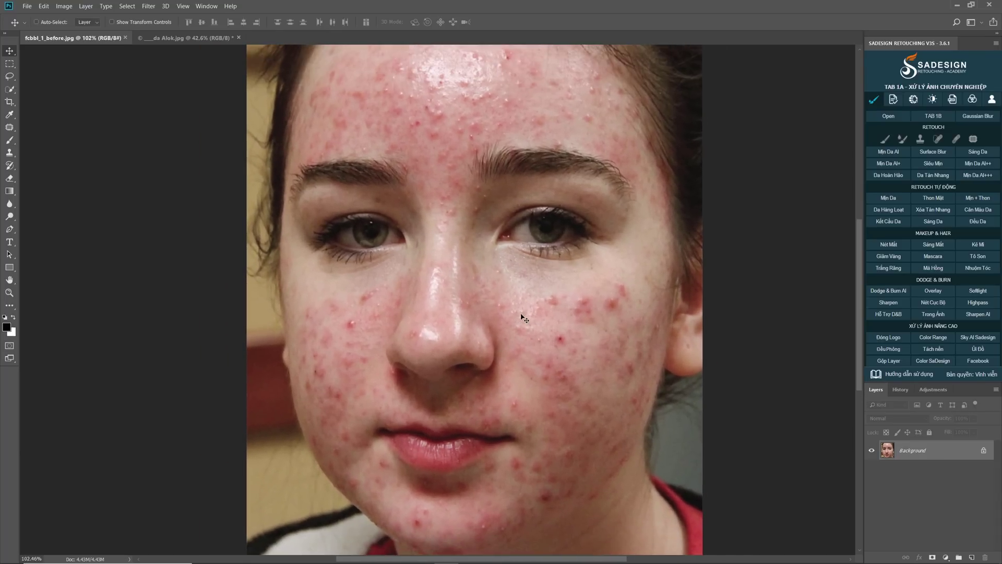
click(891, 168)
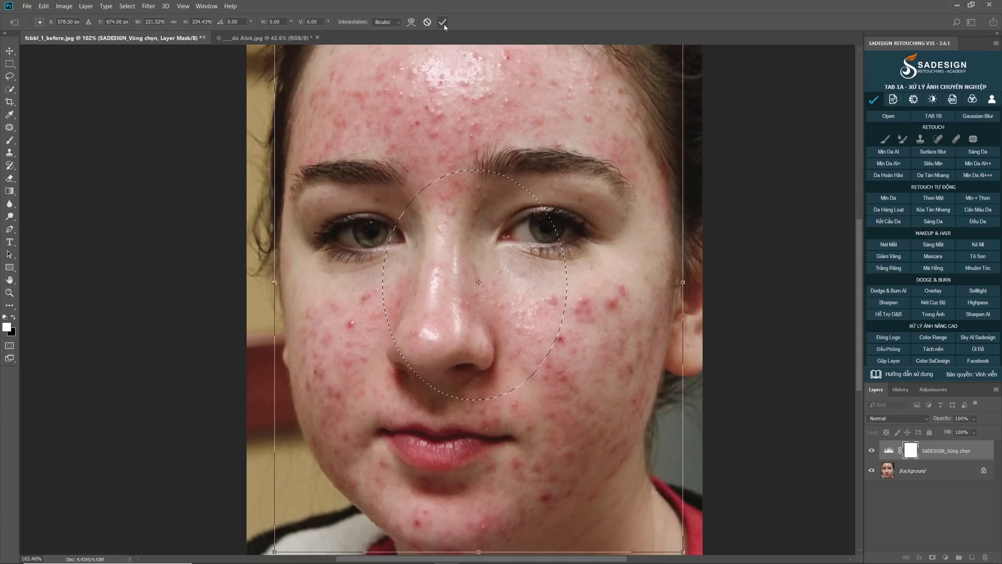
click(450, 311)
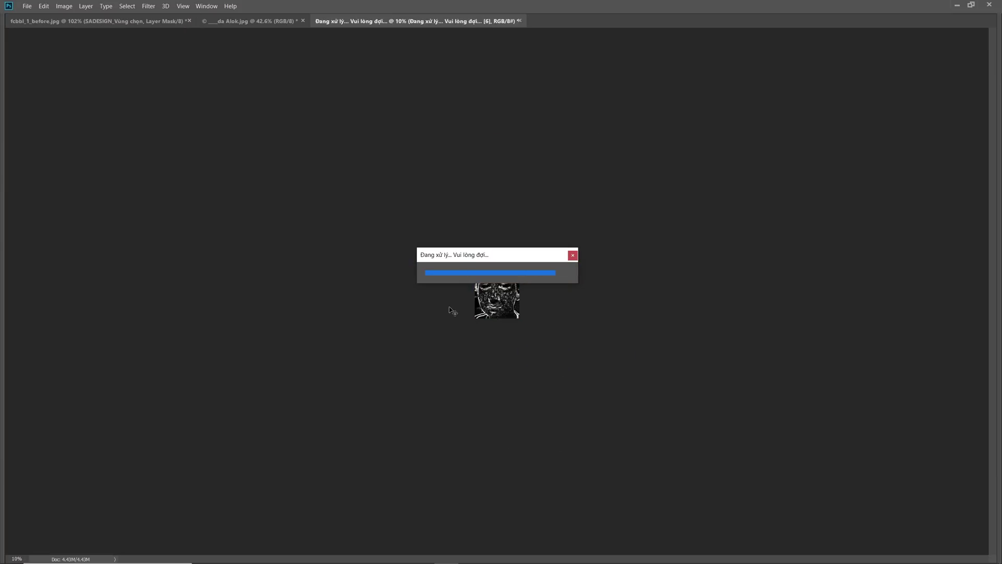
Paint smoothing over the forehead, both cheeks, chin and nose bridge acne
scroll(556, 355, up, 3)
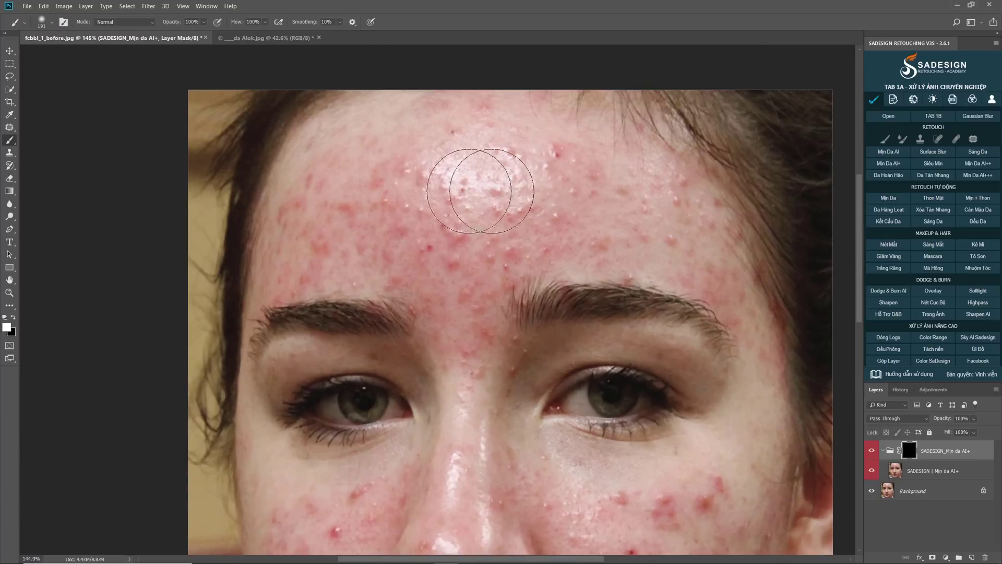
drag(490, 191, 690, 245)
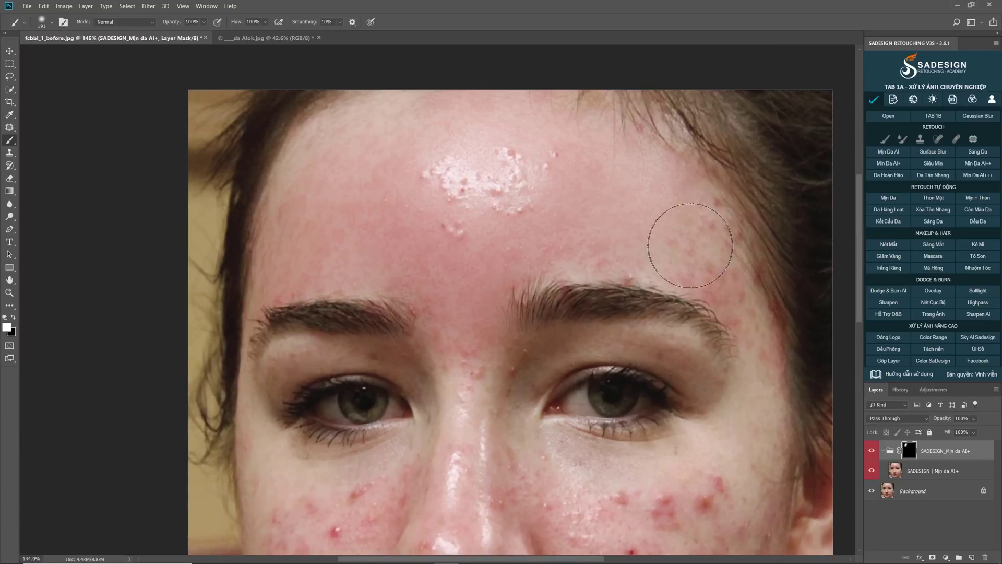
scroll(528, 352, down, 1)
scroll(403, 268, down, 1)
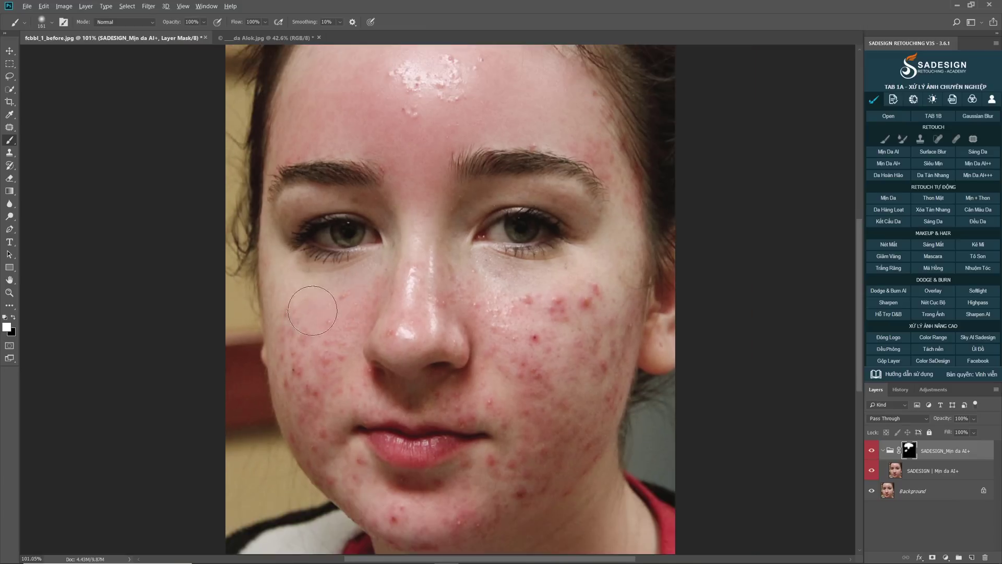
drag(312, 310, 348, 302)
drag(345, 450, 498, 469)
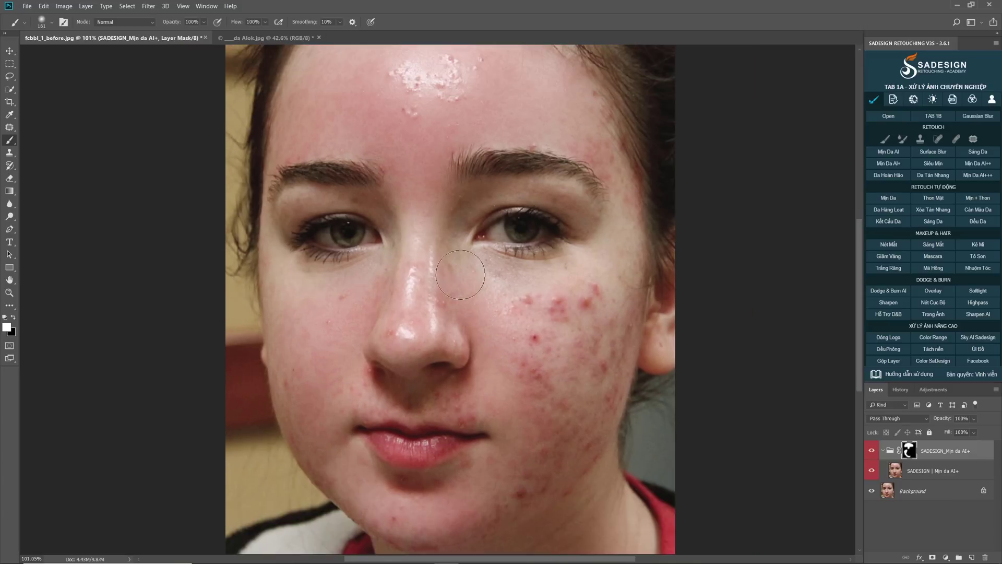
drag(542, 305, 564, 327)
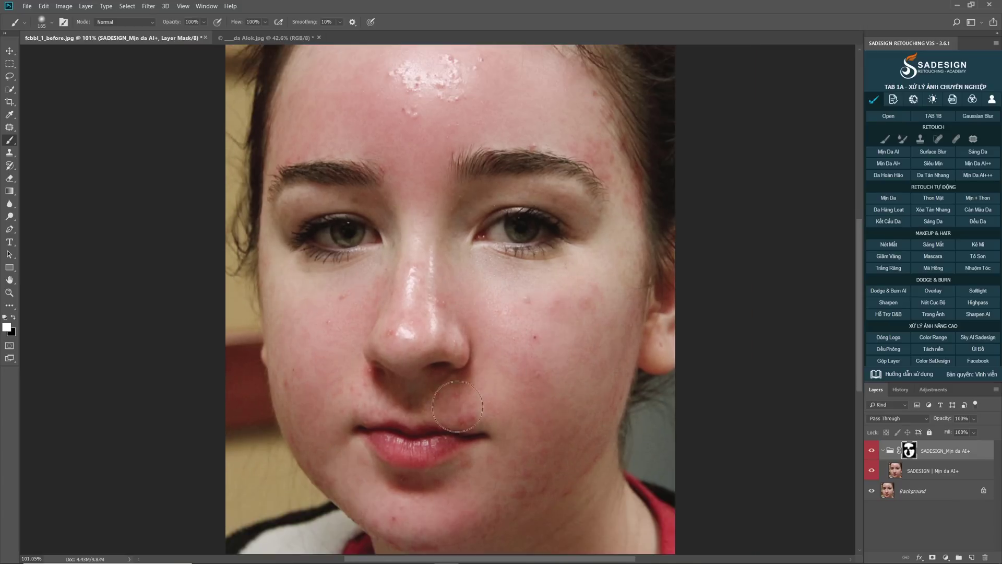
key(bracketleft)
key(bracketleft)
key(bracketleft)
drag(418, 277, 443, 258)
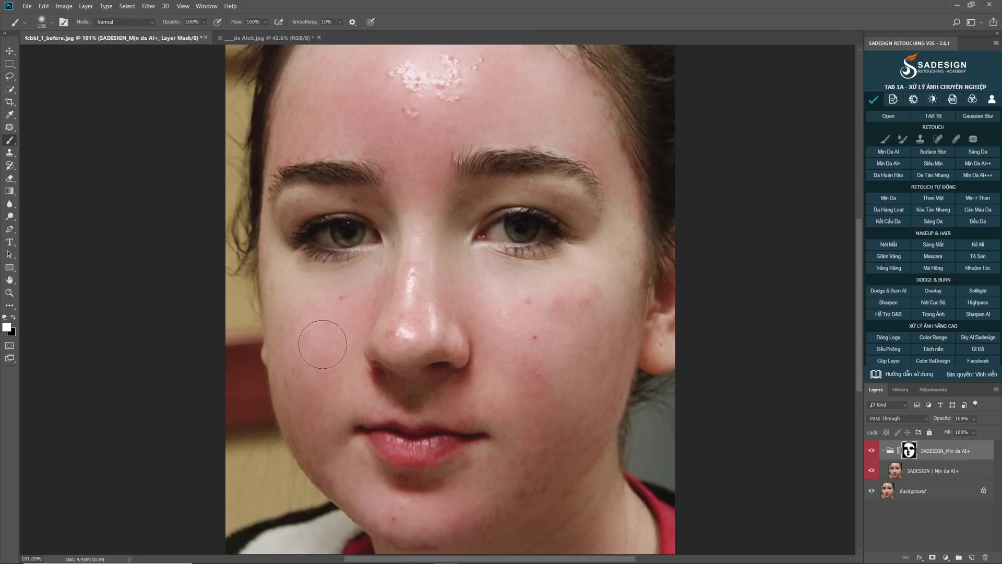
Compare the portrait with and without the retouch, then flatten to one Background layer
scroll(323, 345, down, 2)
scroll(510, 497, up, 2)
key(v)
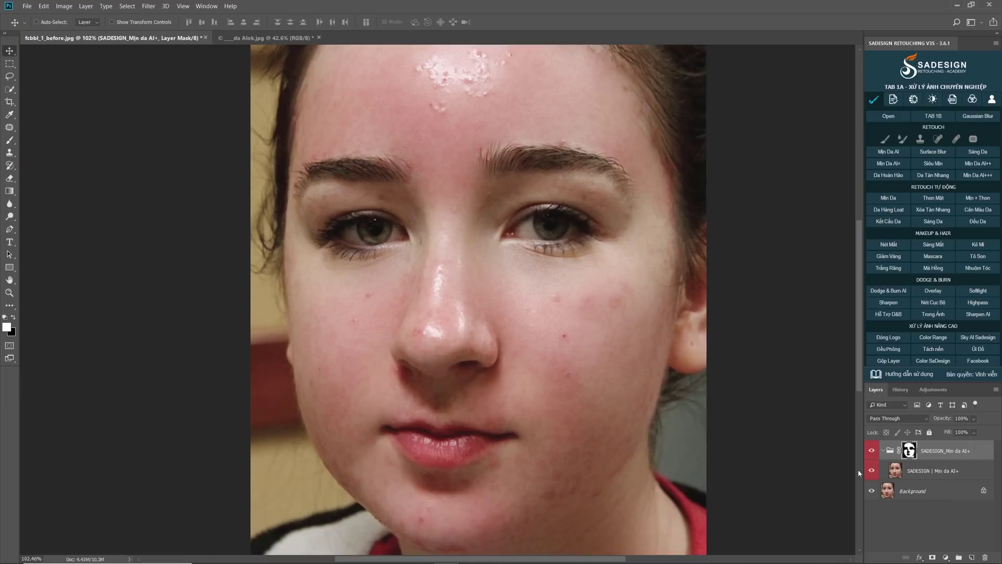
click(871, 452)
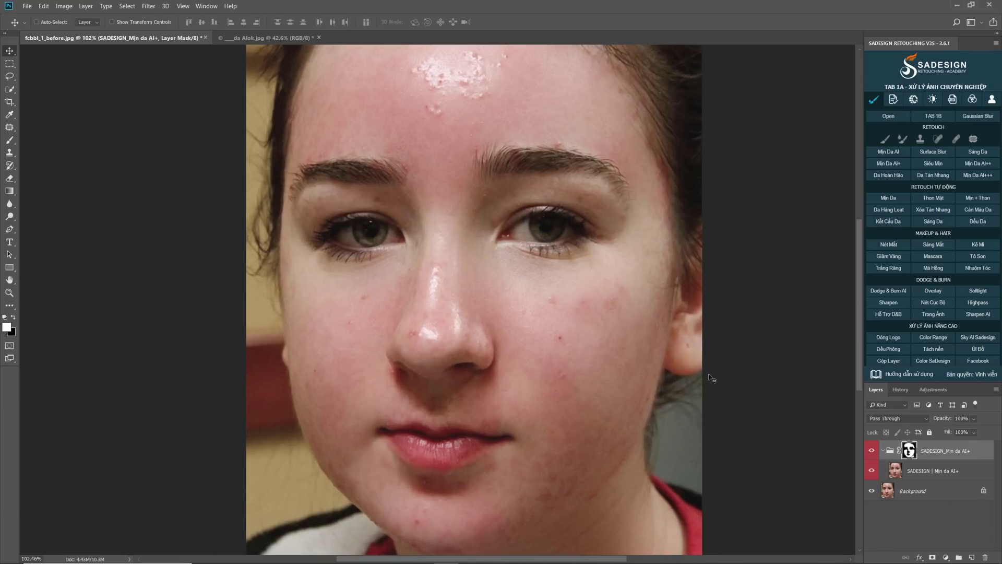
click(887, 365)
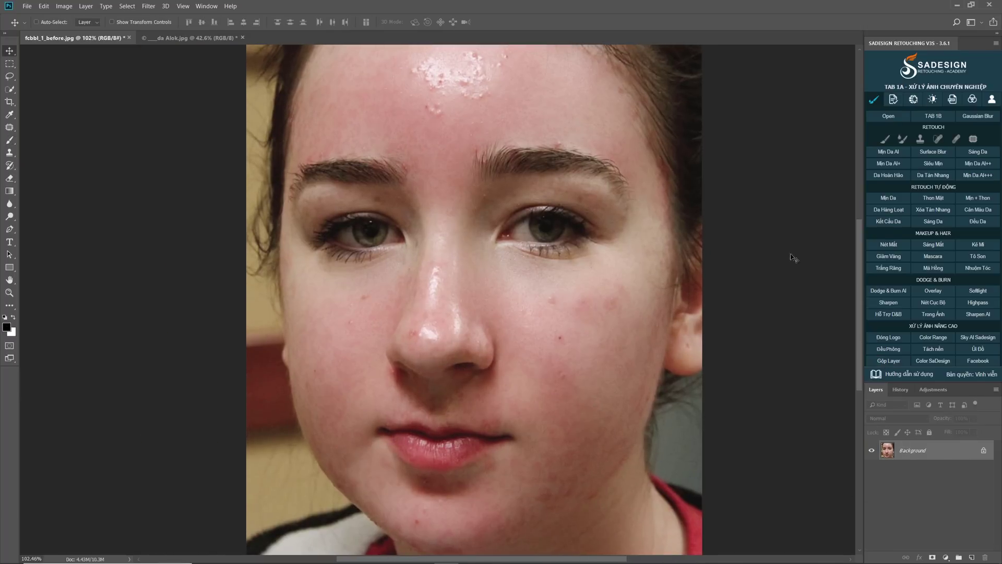
Run Mịn Da AI again with the ellipse enlarged over the face and commit
click(894, 155)
drag(549, 400, 583, 425)
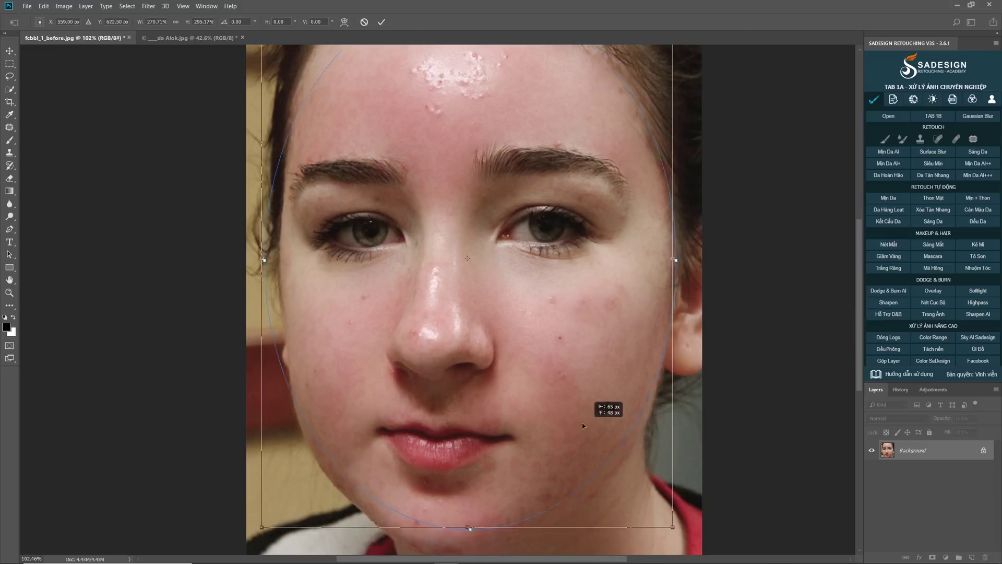
click(382, 22)
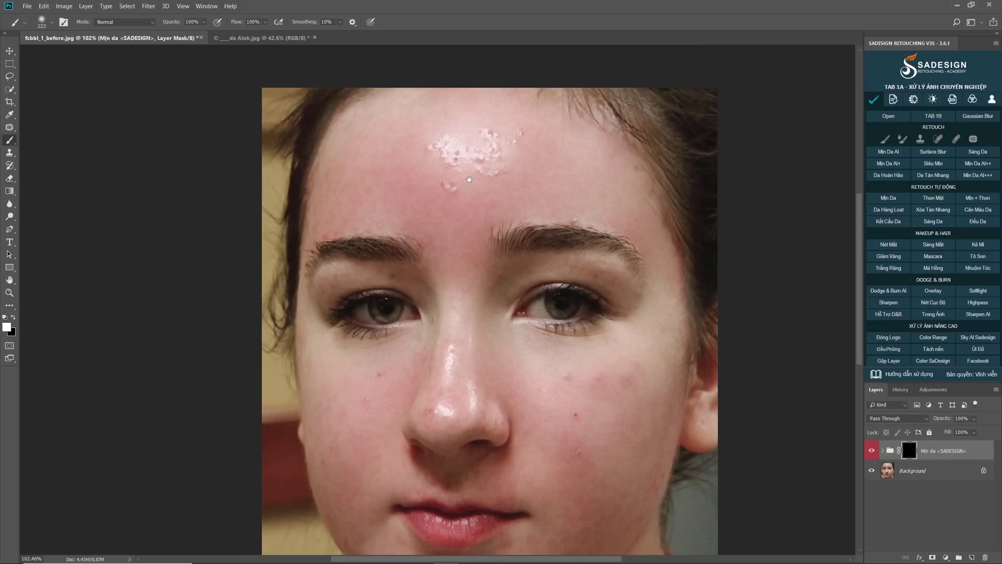
Paint the smoothing mask over the forehead acne, shrinking the brush as needed
click(204, 22)
drag(470, 144, 425, 145)
scroll(358, 161, up, 3)
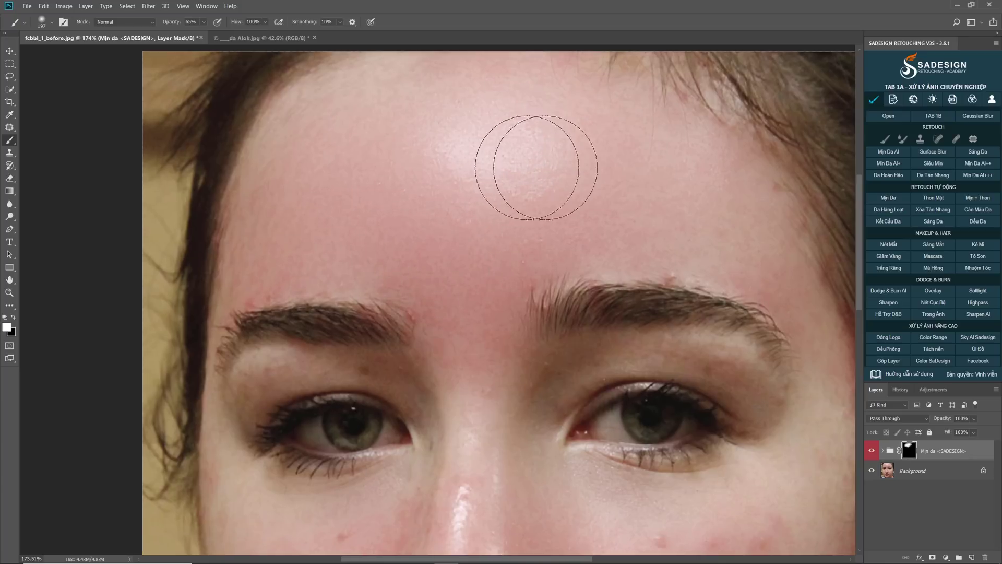
drag(526, 179, 664, 240)
key(bracketleft)
key(bracketleft)
key(bracketleft)
scroll(767, 214, down, 2)
scroll(365, 313, down, 1)
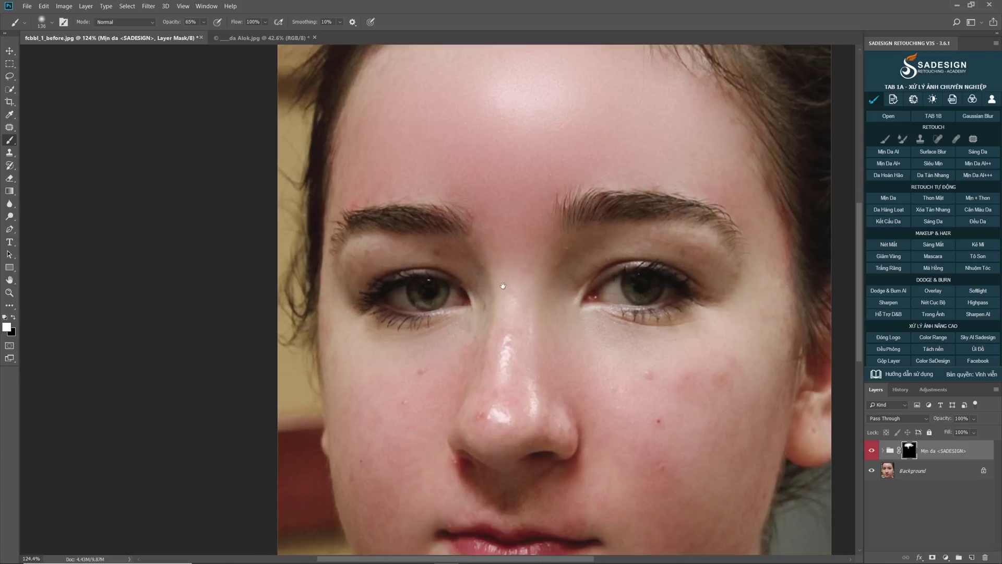
Refine the smoothing around the nose and brow, then fit the image to the window
key(bracketright)
drag(387, 459, 358, 342)
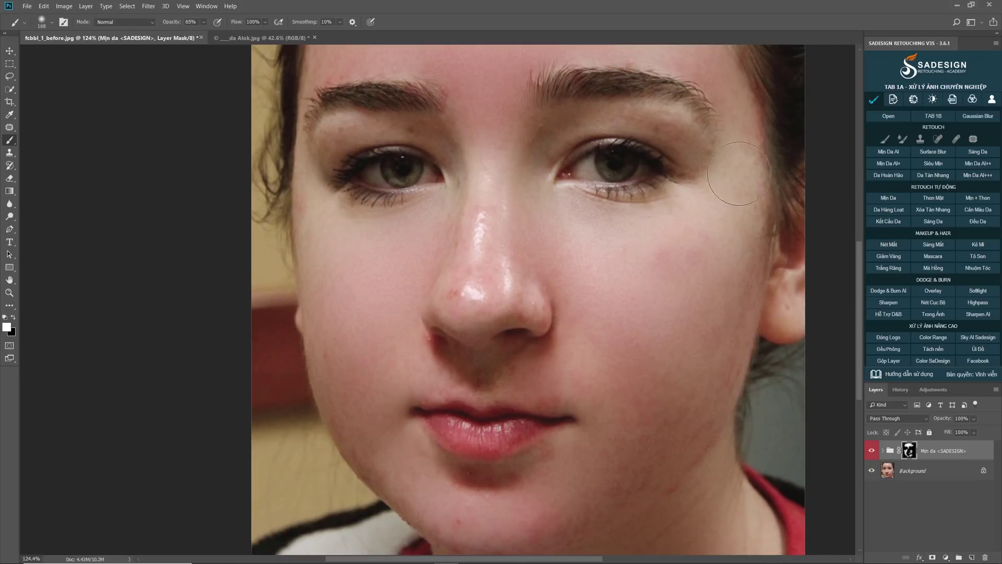
mouse_move(656, 516)
mouse_down()
mouse_move(626, 391)
mouse_move(657, 563)
mouse_up()
alt+drag(488, 365, 486, 364)
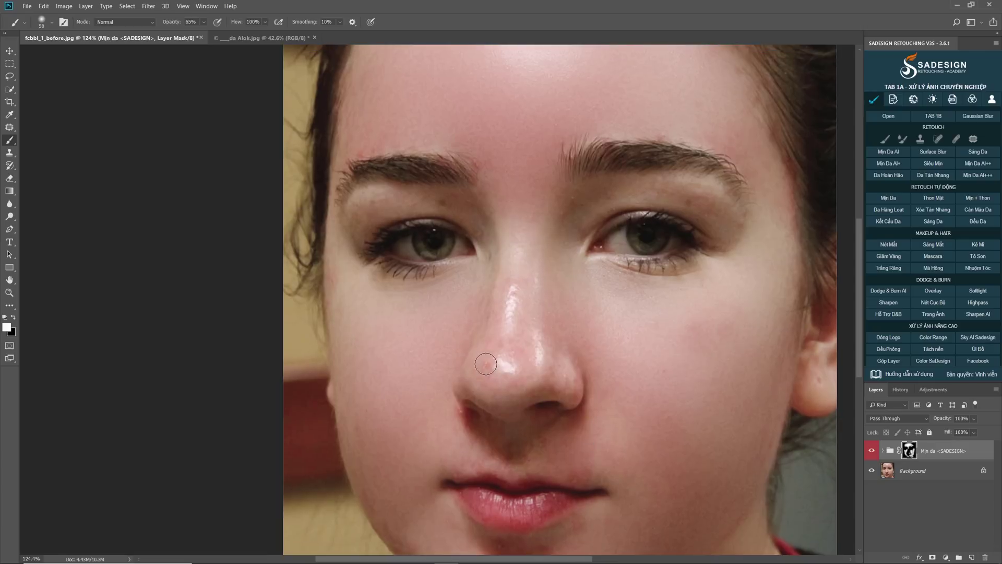
scroll(572, 228, up, 3)
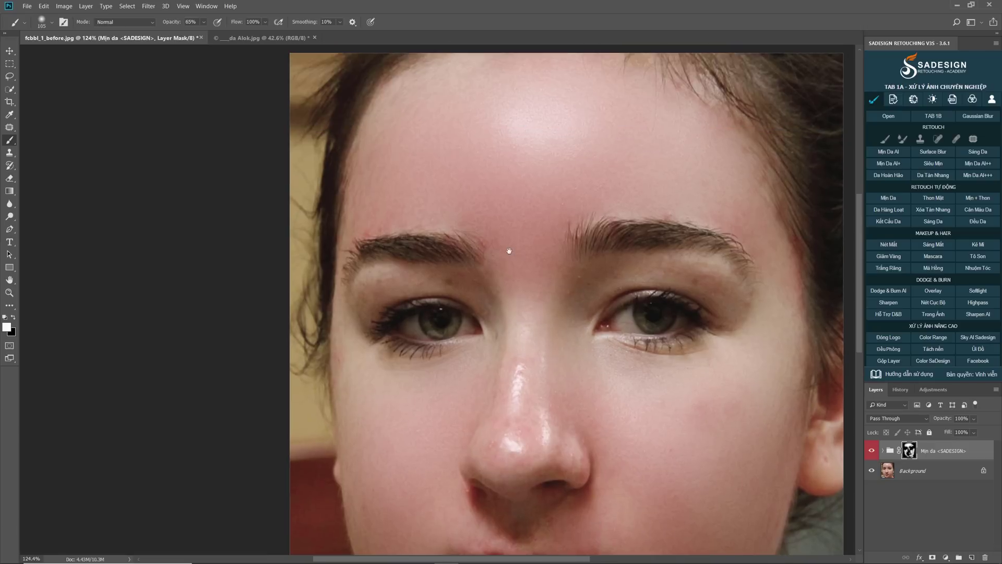
alt+drag(470, 280, 455, 280)
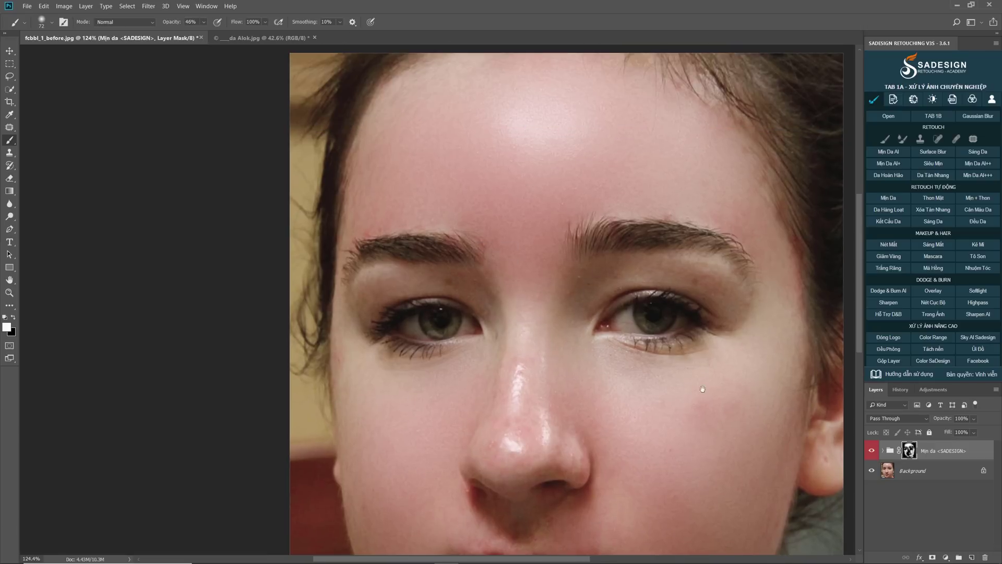
key(ctrl+0)
key(v)
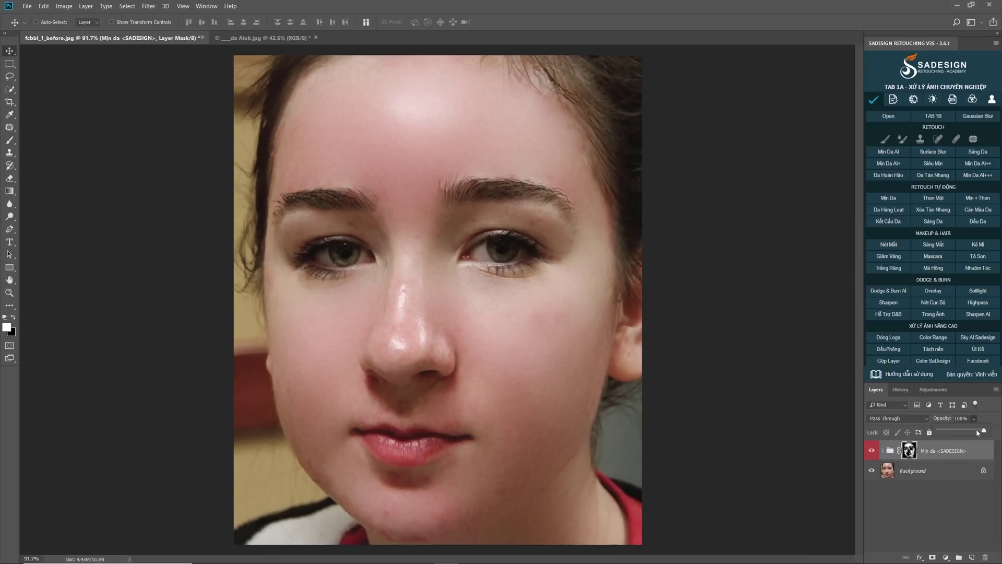
Use the History panel to flip between the original acne snapshot and the retouched result
click(900, 389)
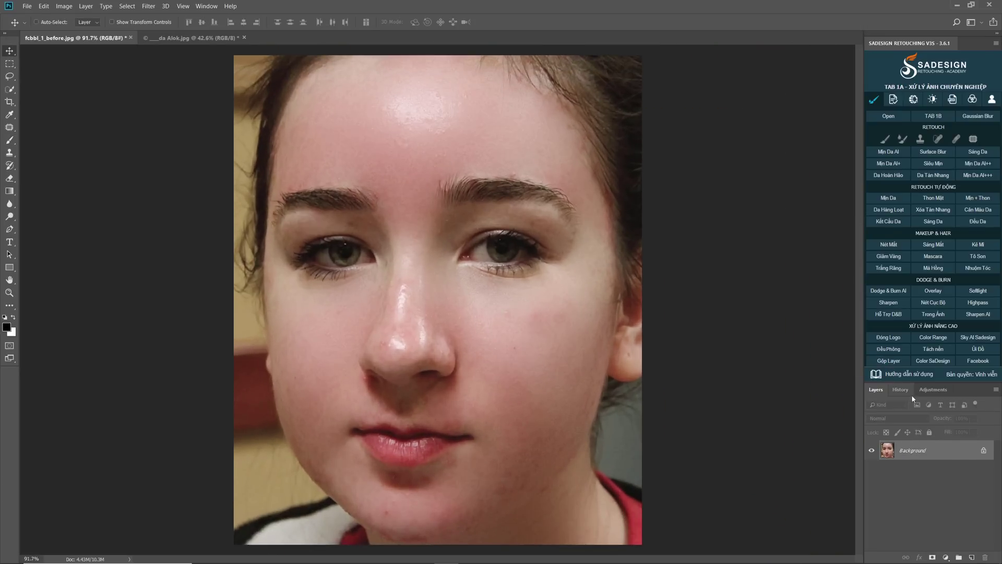
scroll(913, 470, up, 5)
click(899, 407)
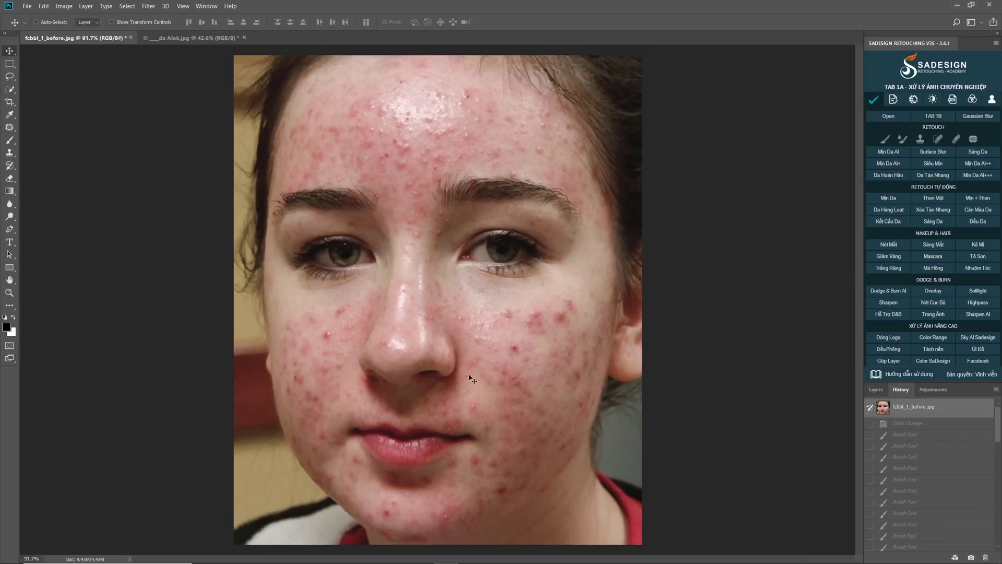
key(ctrl+z)
scroll(467, 384, up, 2)
drag(453, 393, 467, 388)
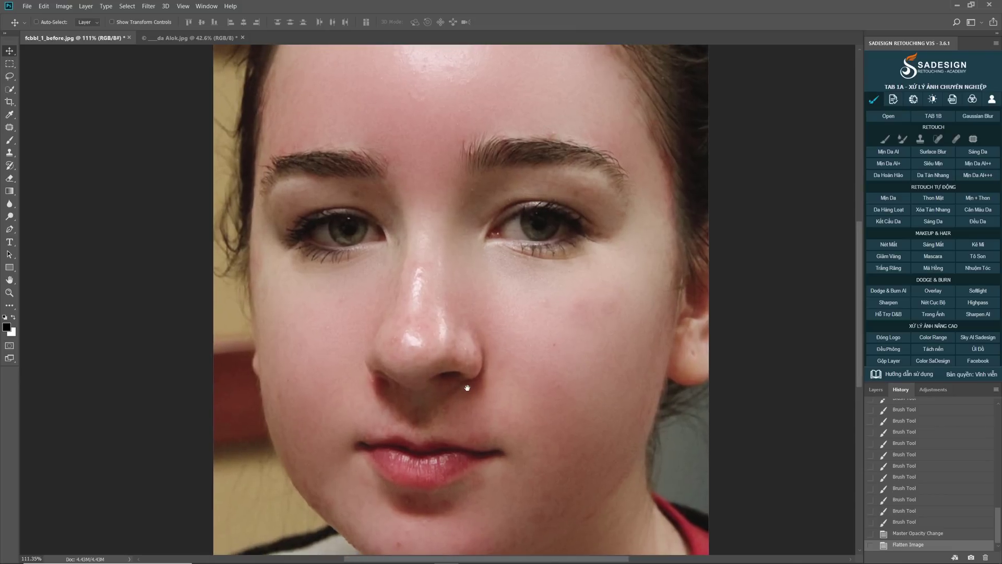
scroll(473, 371, down, 1)
key(ctrl+z)
key(ctrl+z)
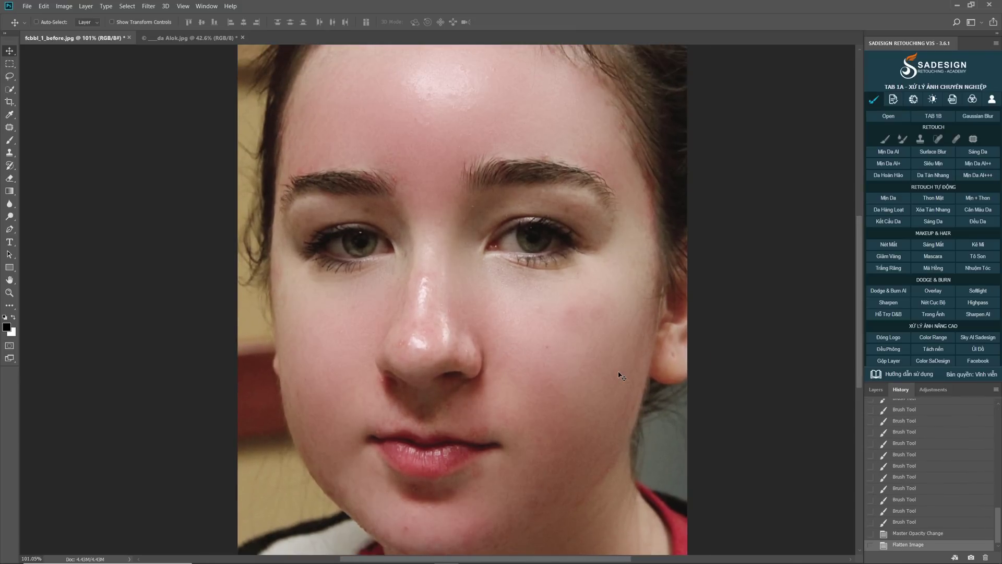
Switch to the blue-eyeshadow portrait and show the panel's TAB 1B retouching tab
click(183, 37)
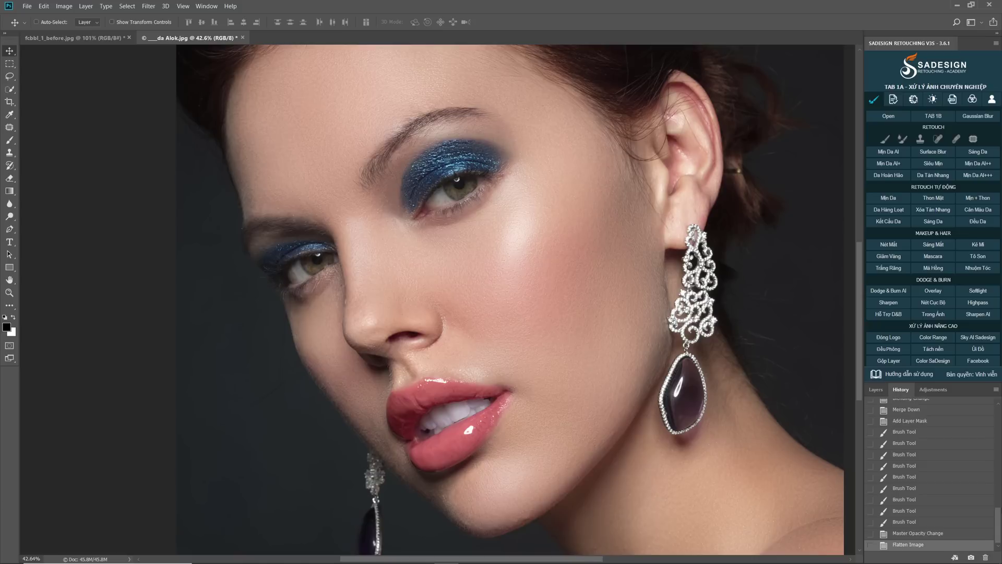
key(ctrl+z)
click(933, 115)
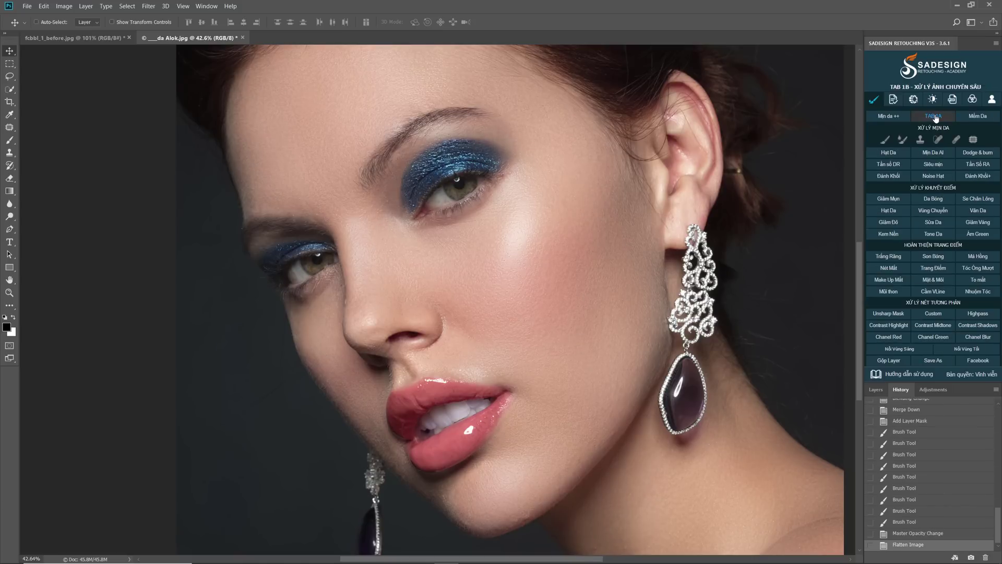
Preview the Wedding 1 typography gallery, close it, and open the panel options menu
click(893, 100)
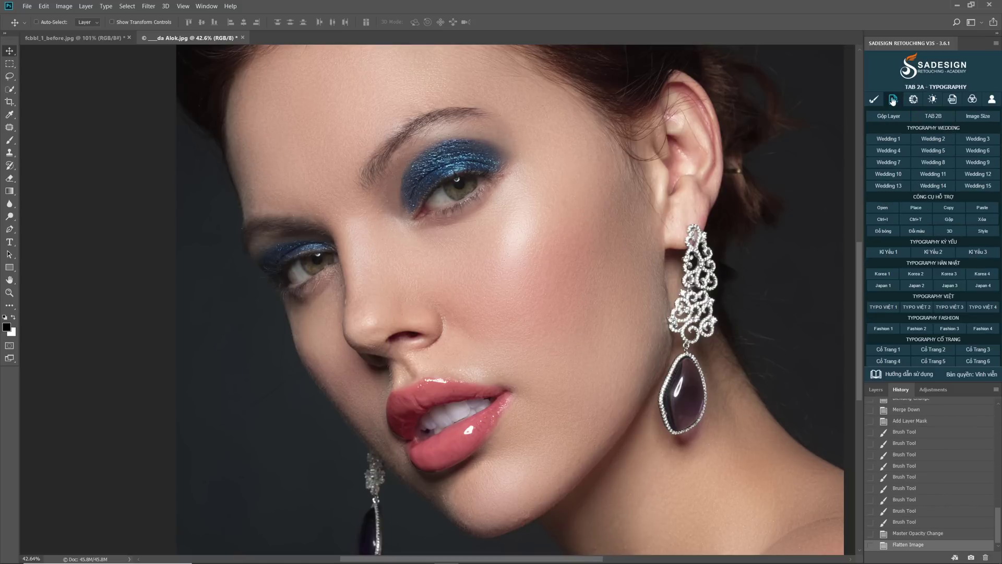
click(888, 137)
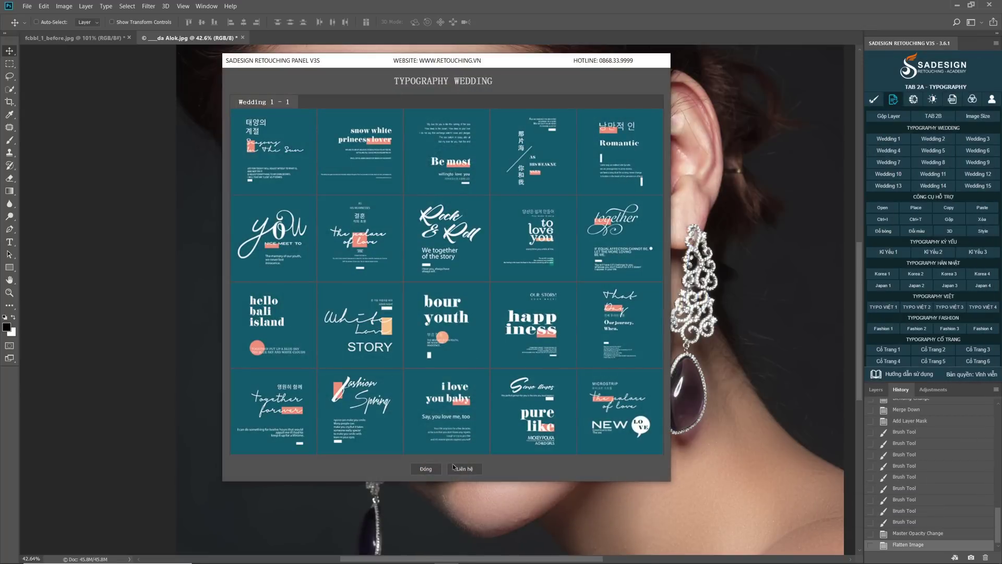
click(426, 468)
click(996, 43)
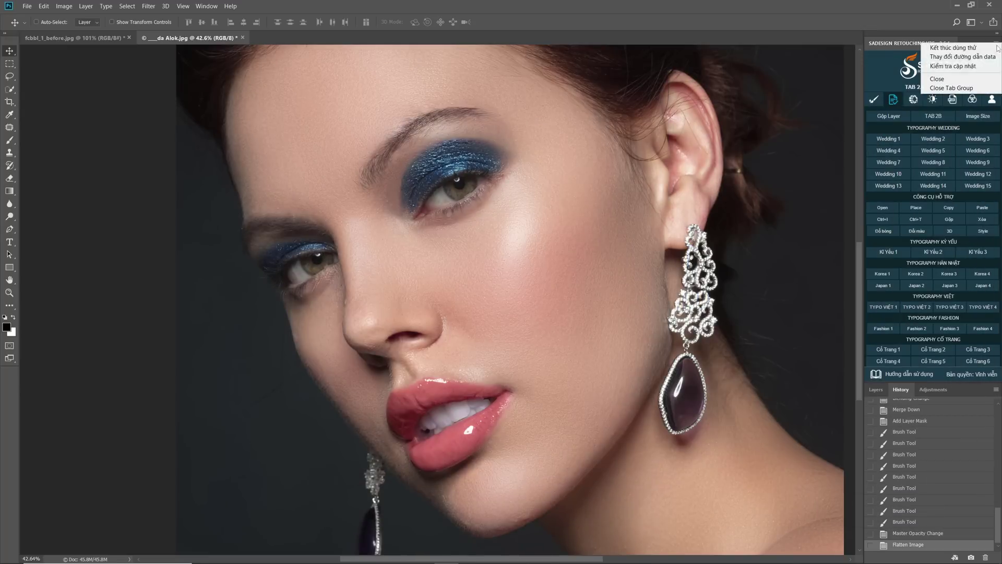
Browse to D:\SADESIGN\V3S as the data path, confirming with OK and Đồng ý
click(955, 56)
click(629, 283)
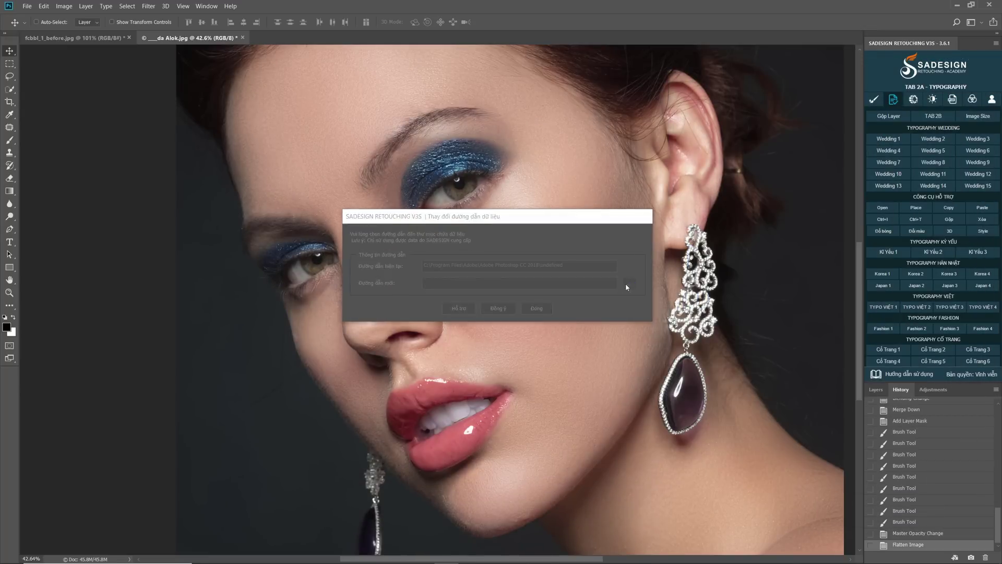
click(331, 392)
double_click(802, 307)
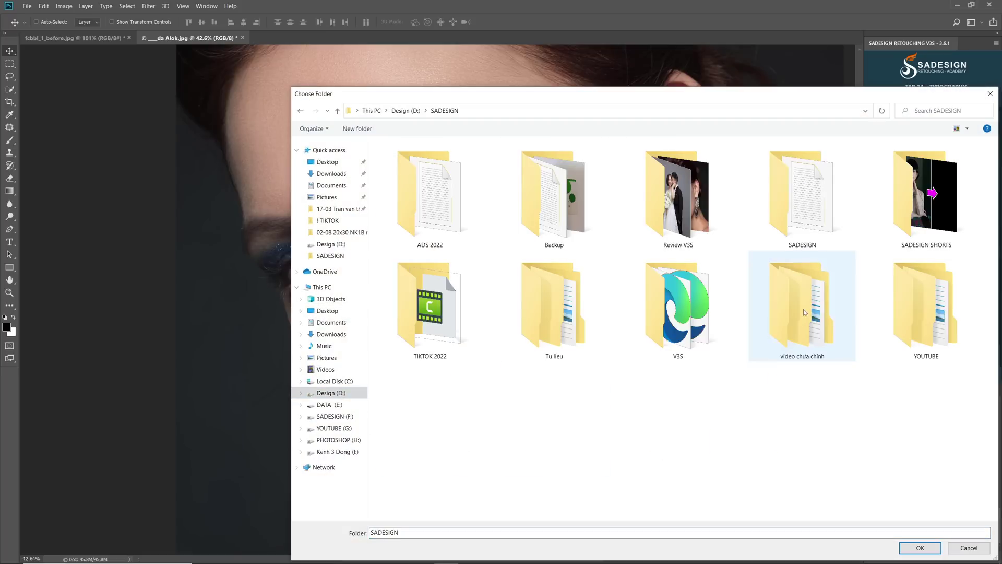
double_click(678, 305)
click(920, 548)
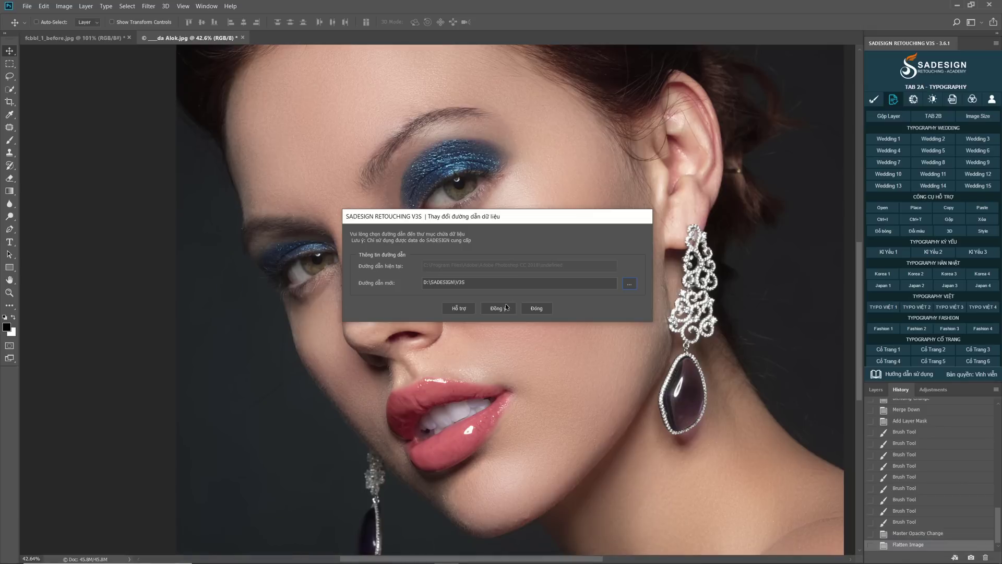
click(509, 308)
Preview several wedding typography galleries, including Wedding 1 and Wedding 15
click(898, 138)
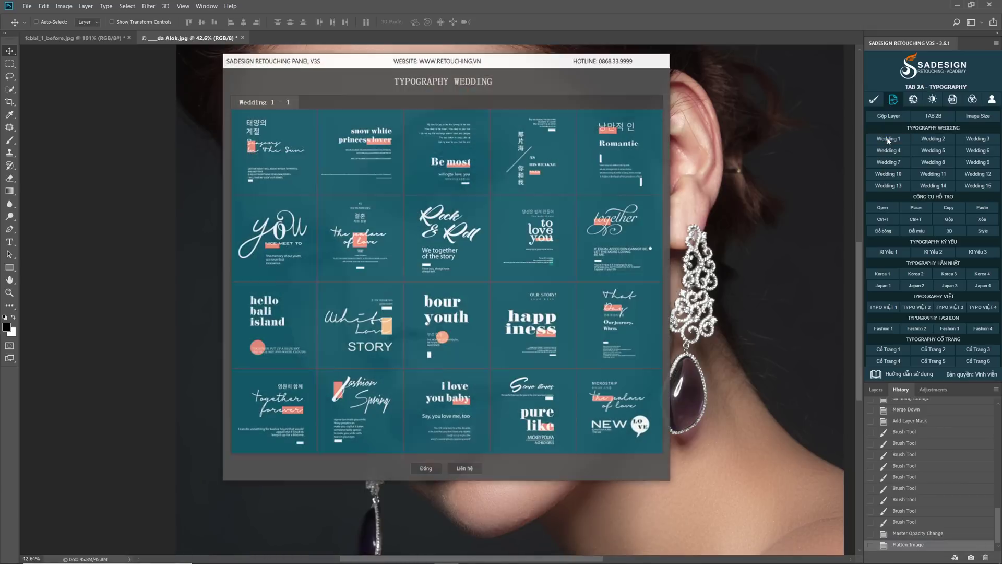
click(585, 195)
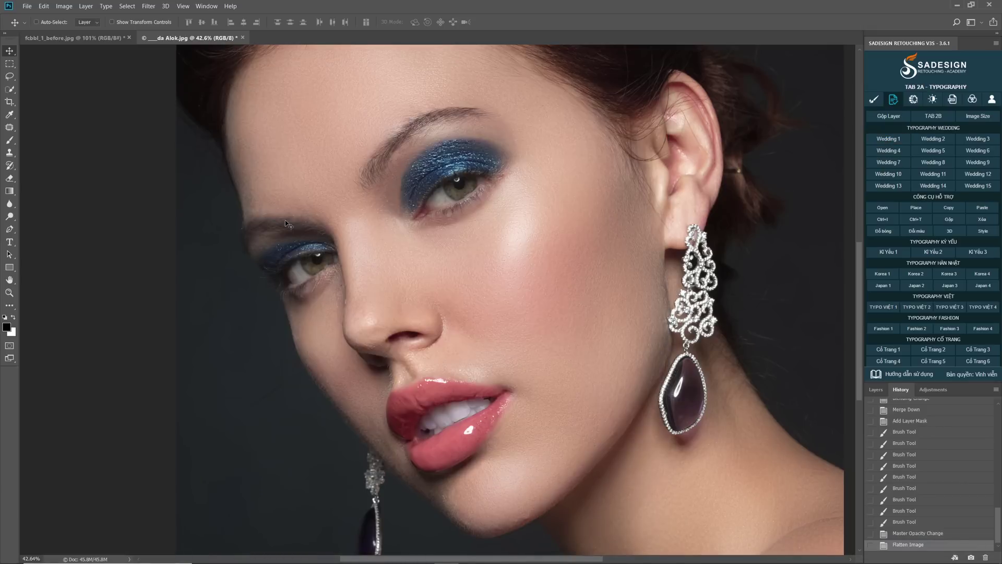
click(930, 138)
click(977, 138)
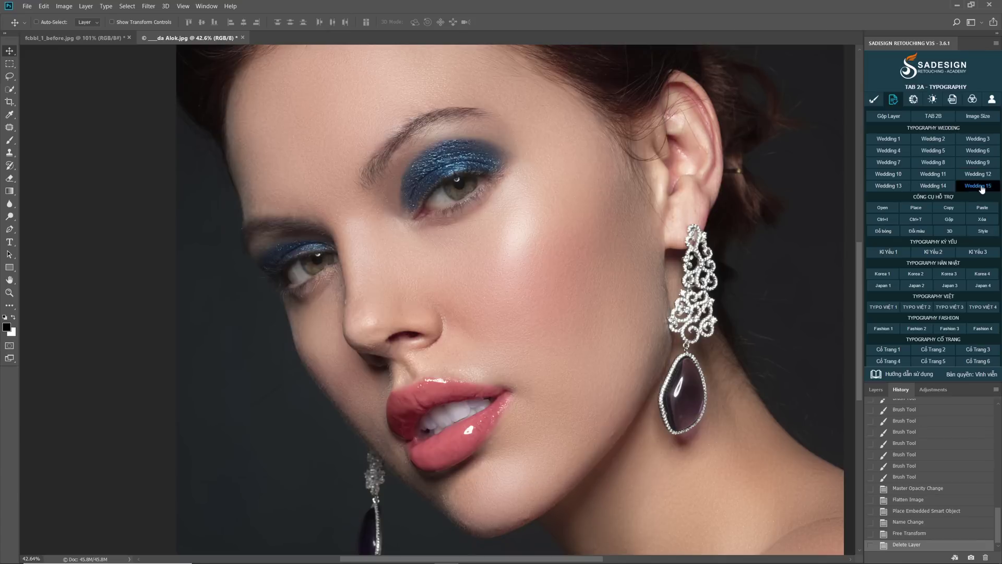
click(979, 186)
Preview the Korea, Cổ Trang and Vietnamese typography templates
click(882, 273)
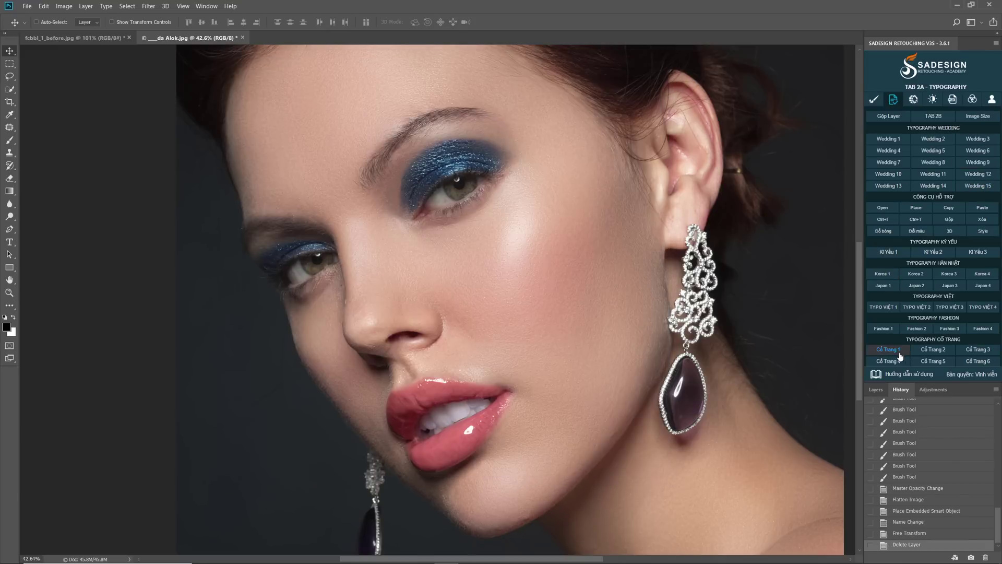
click(899, 353)
click(883, 307)
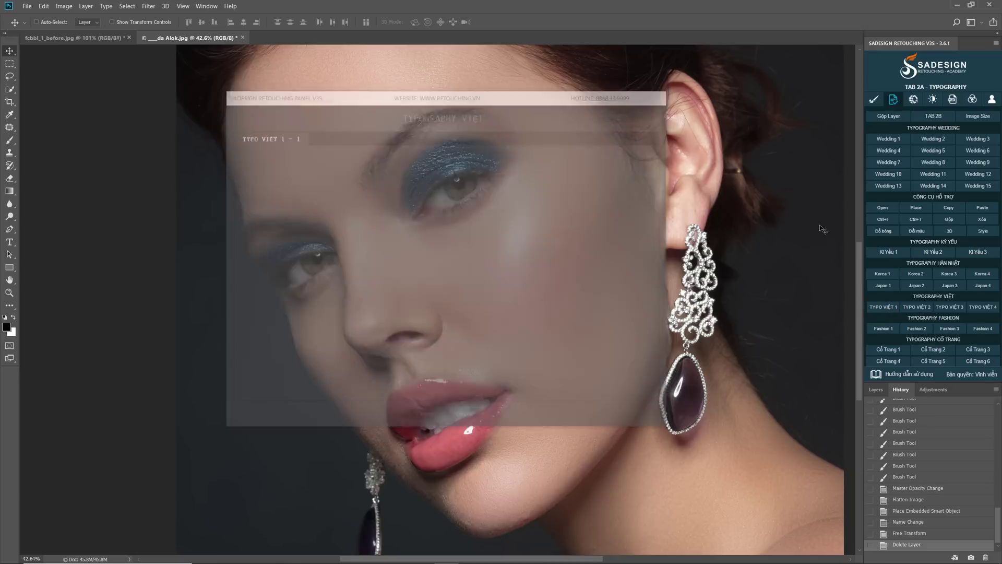
Browse the square wedding album frames in TAB 2B, then close the gallery
click(934, 116)
click(889, 139)
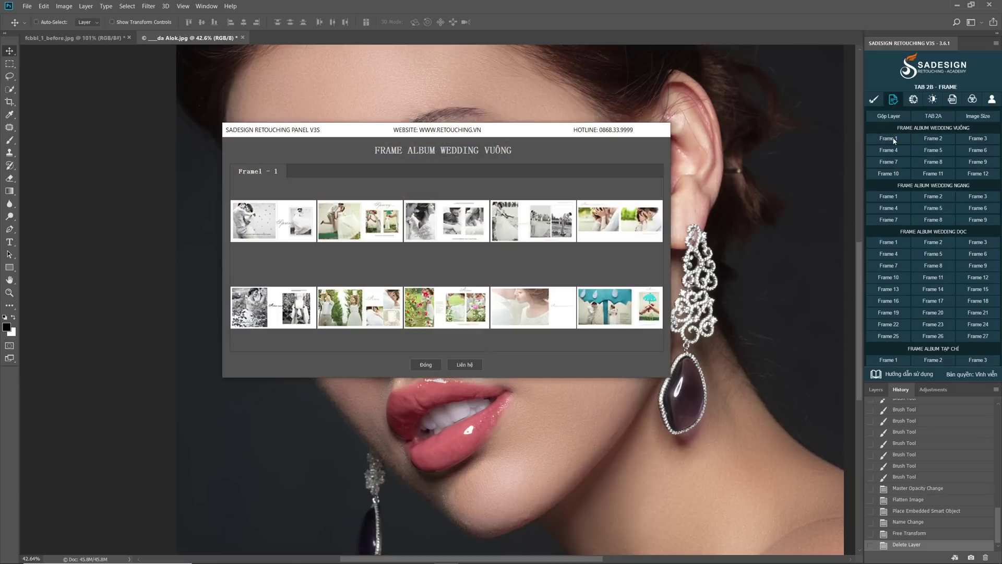
click(390, 228)
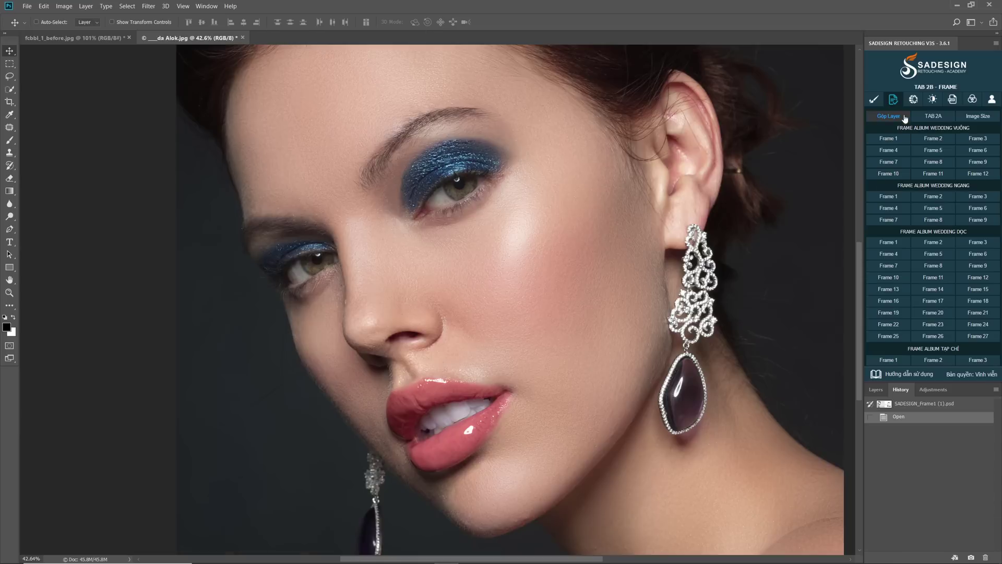
In TAB 3A, preview Mây Vip 1 sky, studio, Hàn Quốc 6 and Gia Đình backgrounds
click(913, 99)
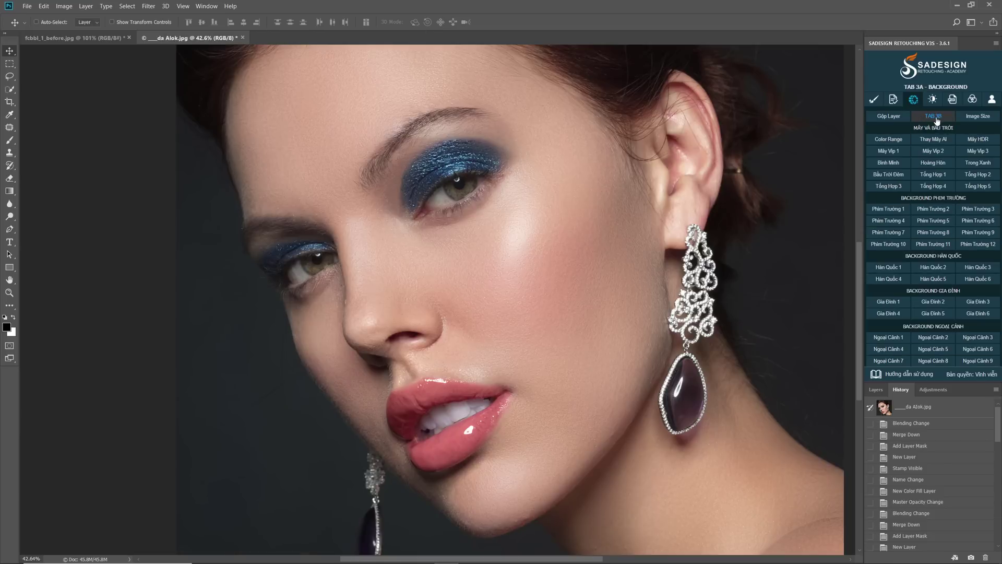
click(889, 152)
click(555, 252)
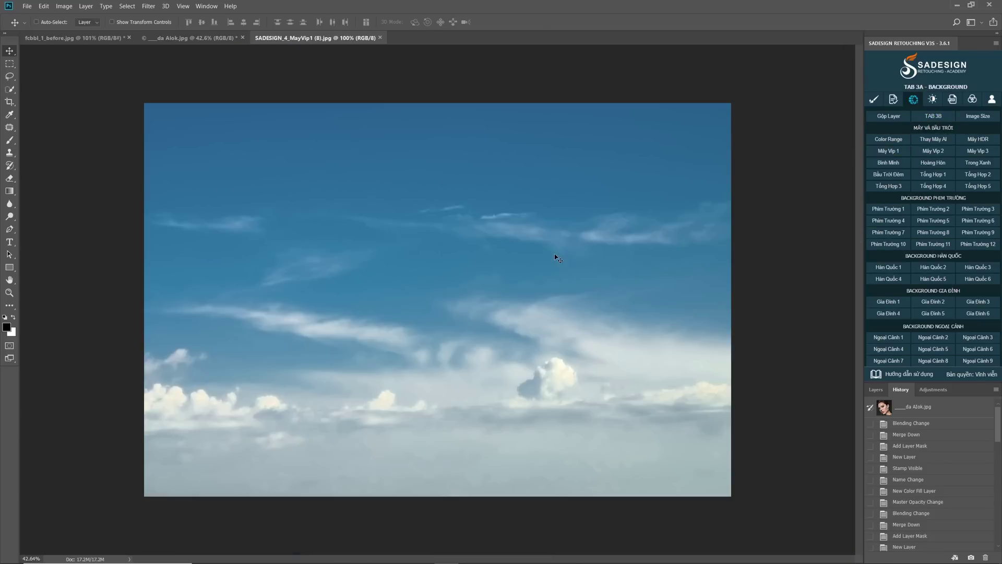
click(889, 267)
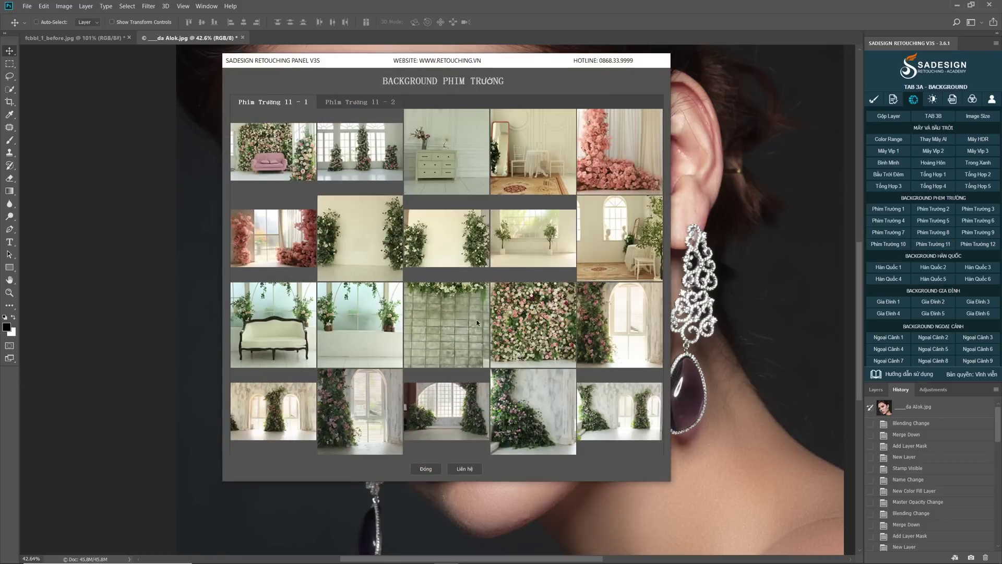
click(533, 238)
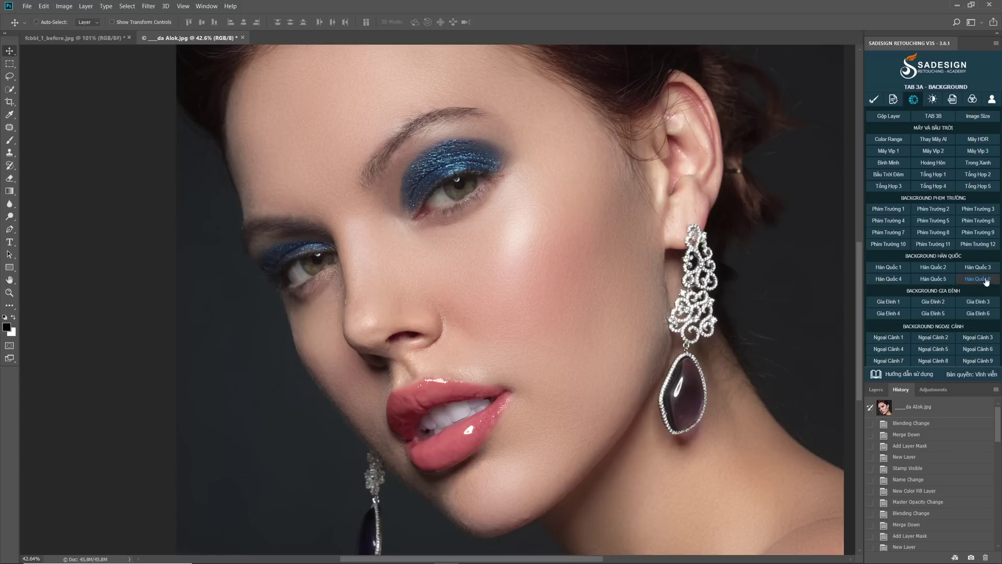
click(978, 279)
click(533, 324)
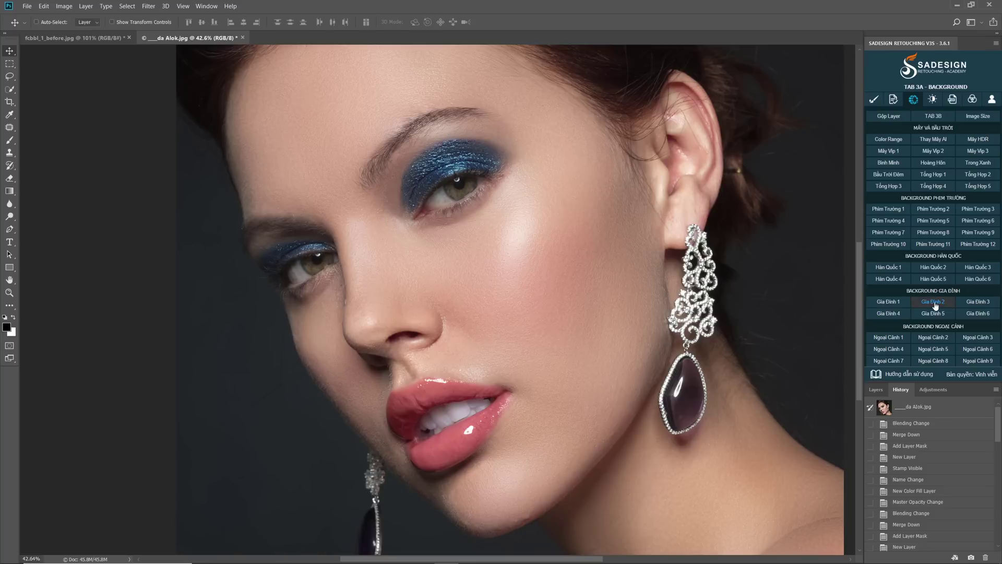
click(933, 301)
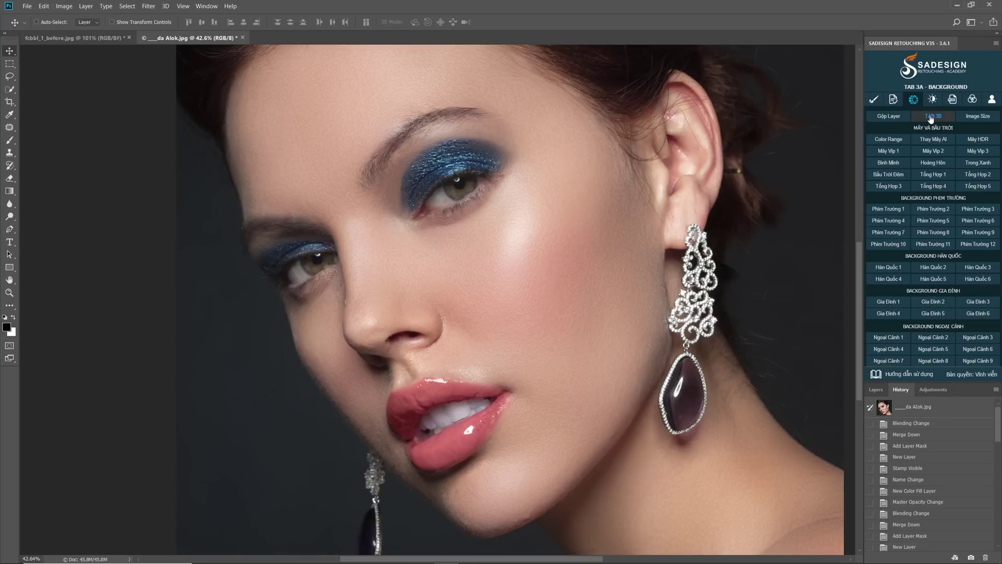
In TAB 3B, preview the Baby and Sơ Sinh newborn backgrounds
click(933, 116)
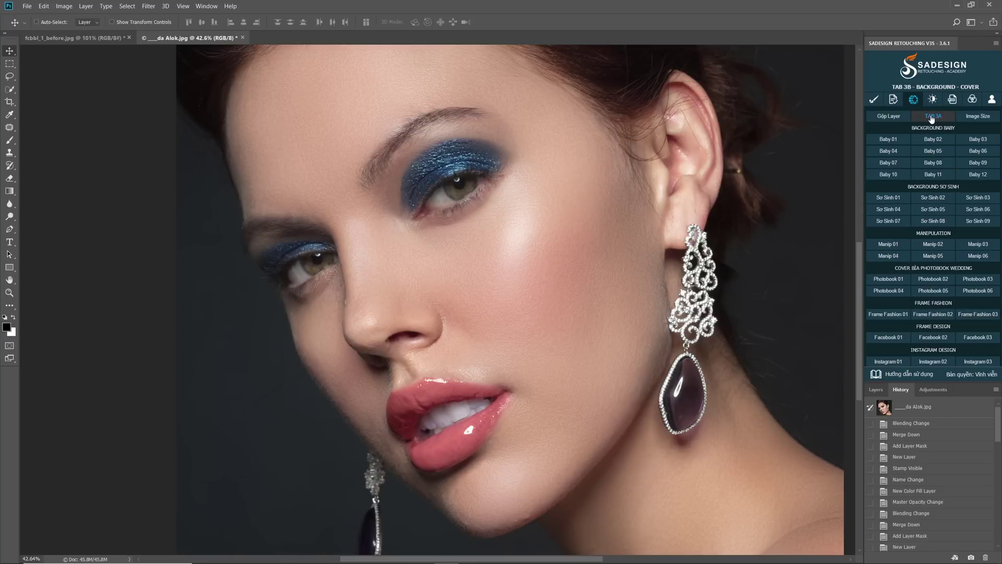
click(881, 144)
click(638, 212)
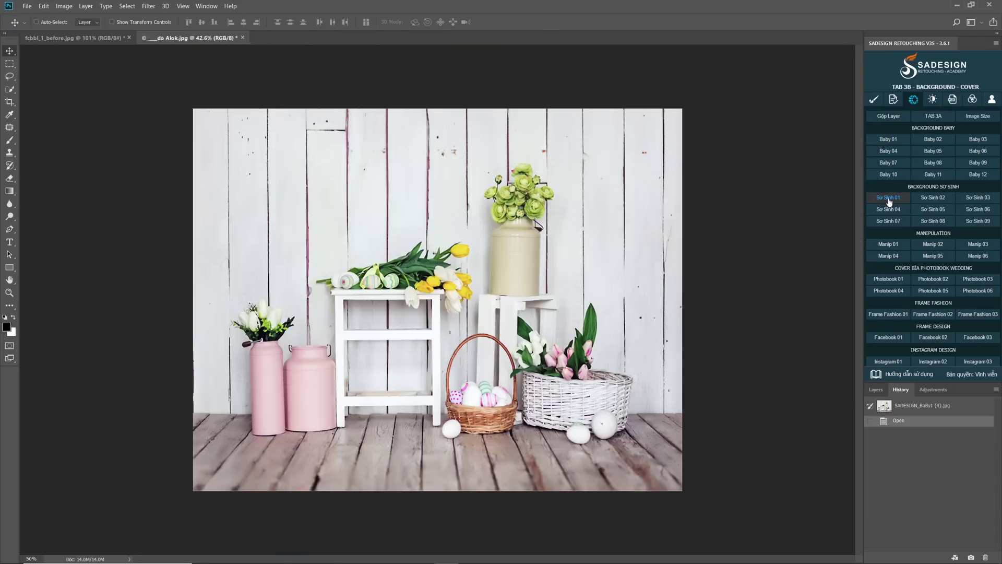
click(888, 198)
click(282, 235)
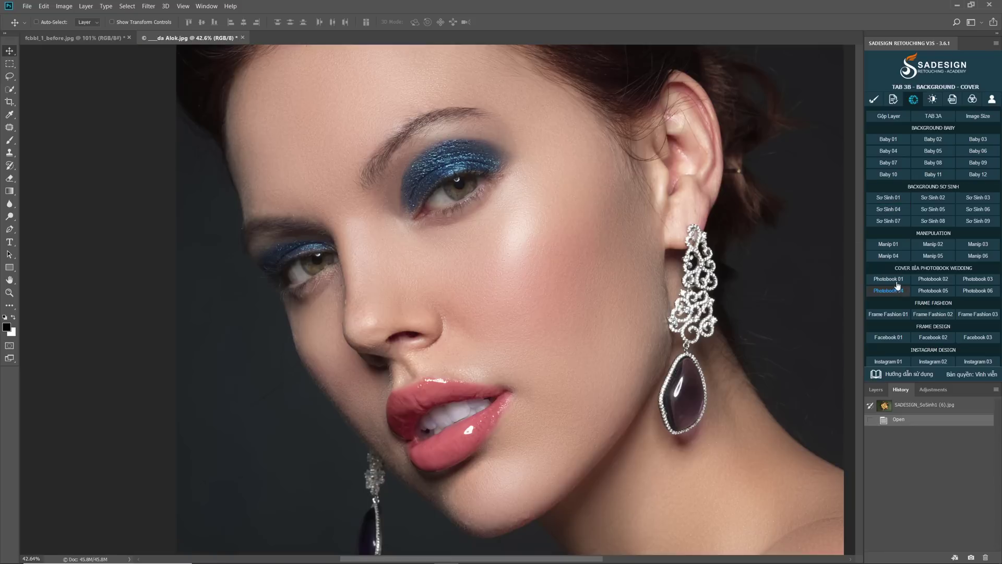
Preview wedding photobook covers 01, 02 and 06, then the Facebook frame designs
click(888, 279)
click(364, 246)
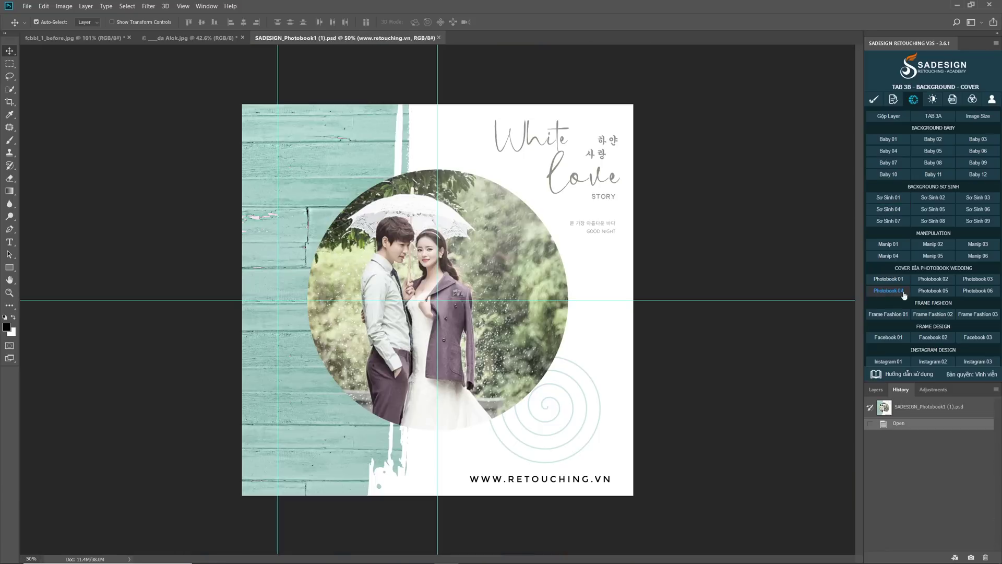
click(933, 279)
click(647, 246)
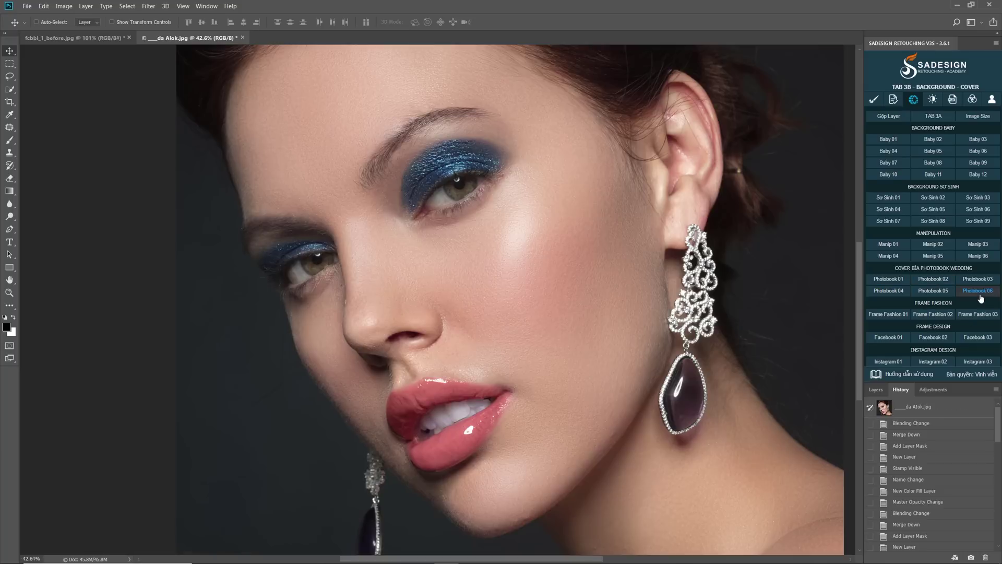
click(978, 291)
click(548, 330)
click(889, 338)
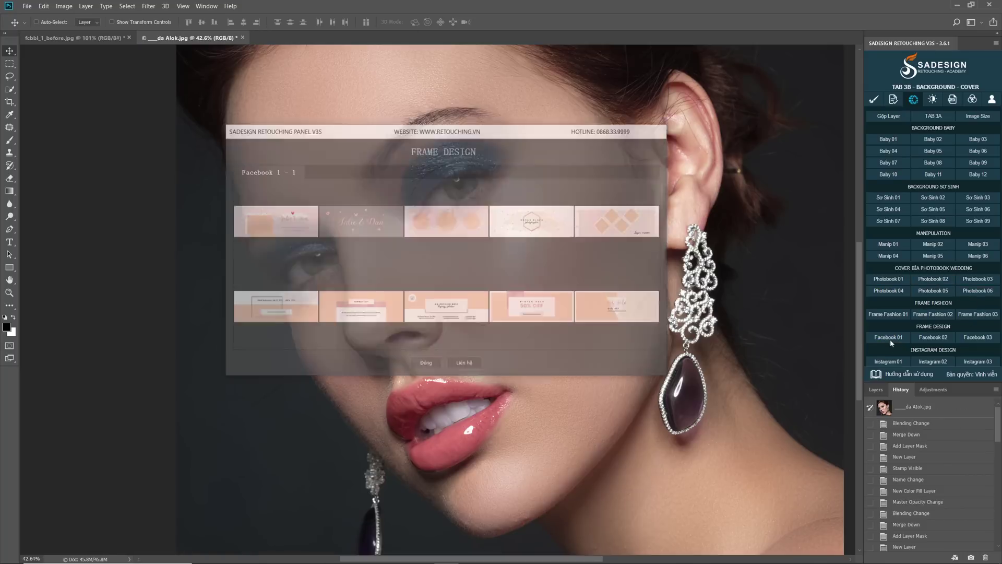
click(428, 245)
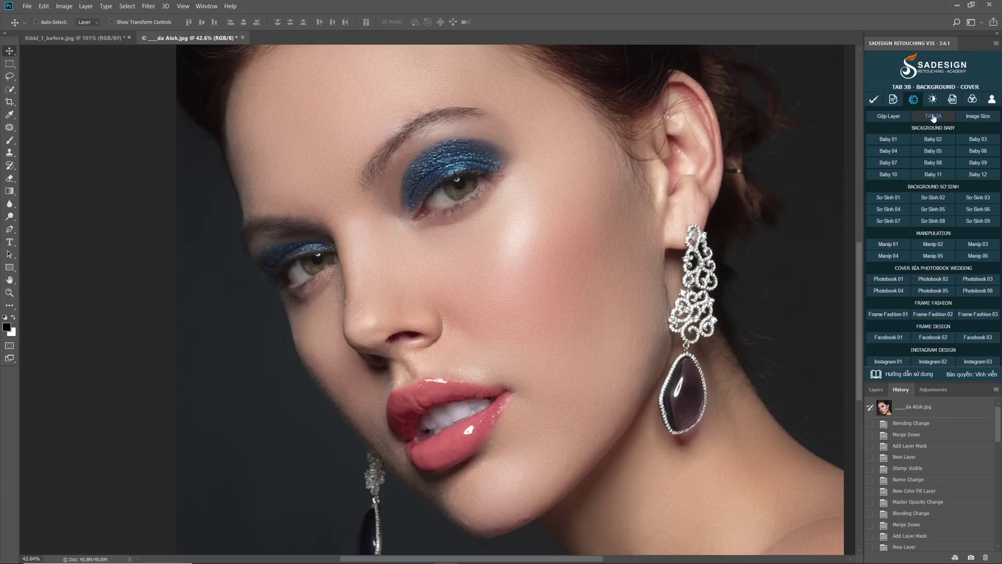
In TAB 4A, try the Voan Design, Voan Áo Diệu and Voan Xanh veil overlays
click(933, 99)
click(888, 139)
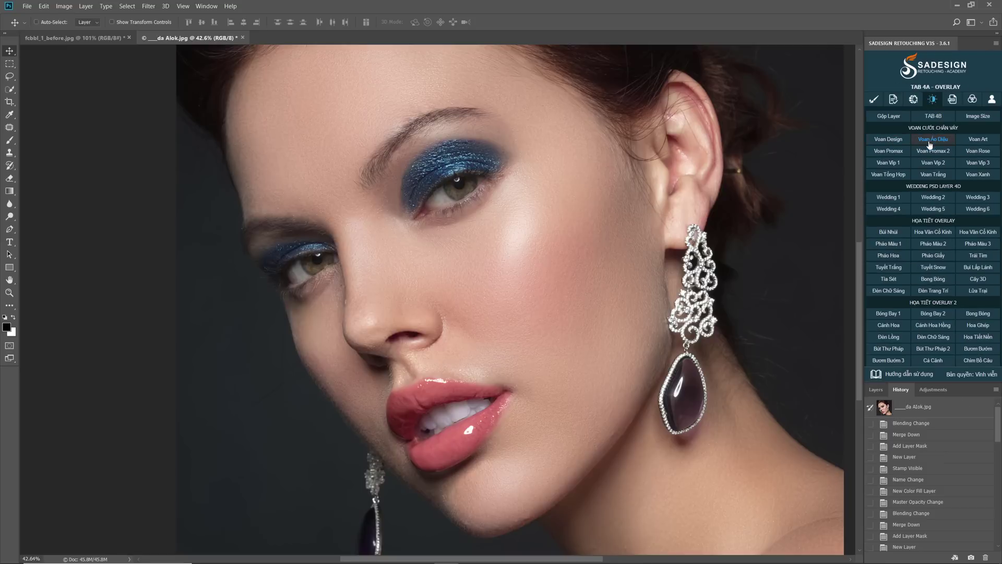
click(934, 139)
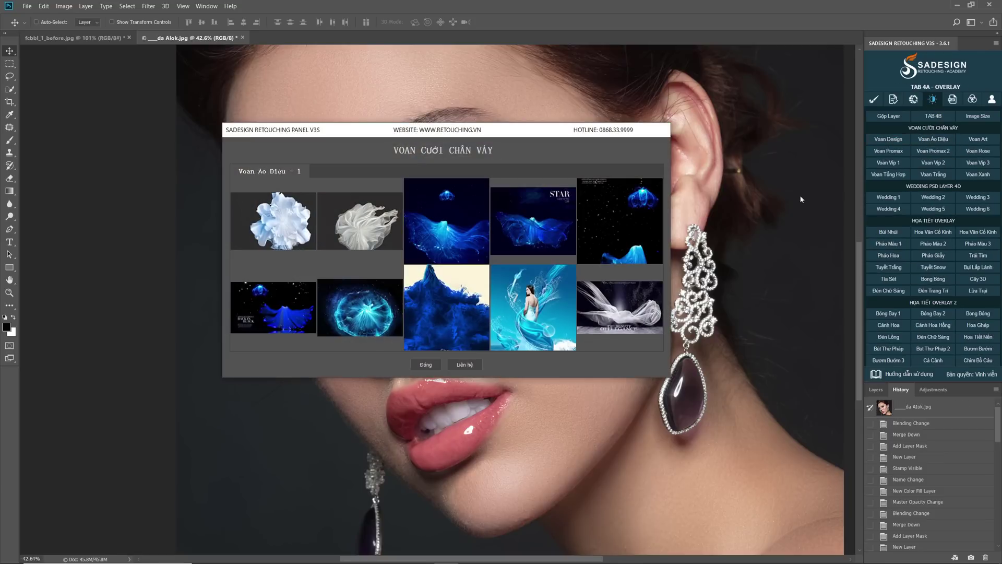
click(533, 307)
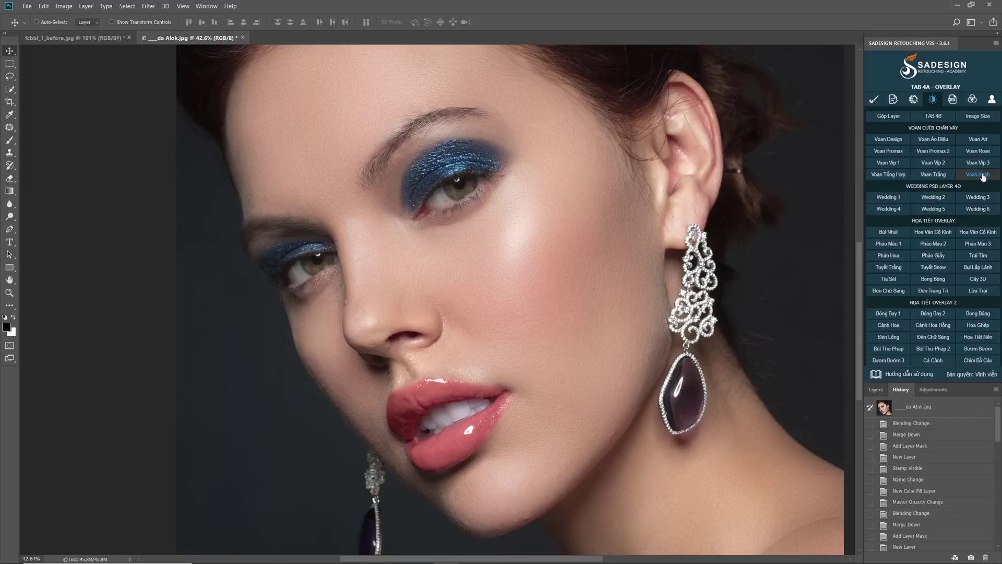
click(978, 174)
click(552, 275)
Browse steel-wool overlays, open a Wedding 1 PSD, hide two overlay layers, close without saving
click(889, 232)
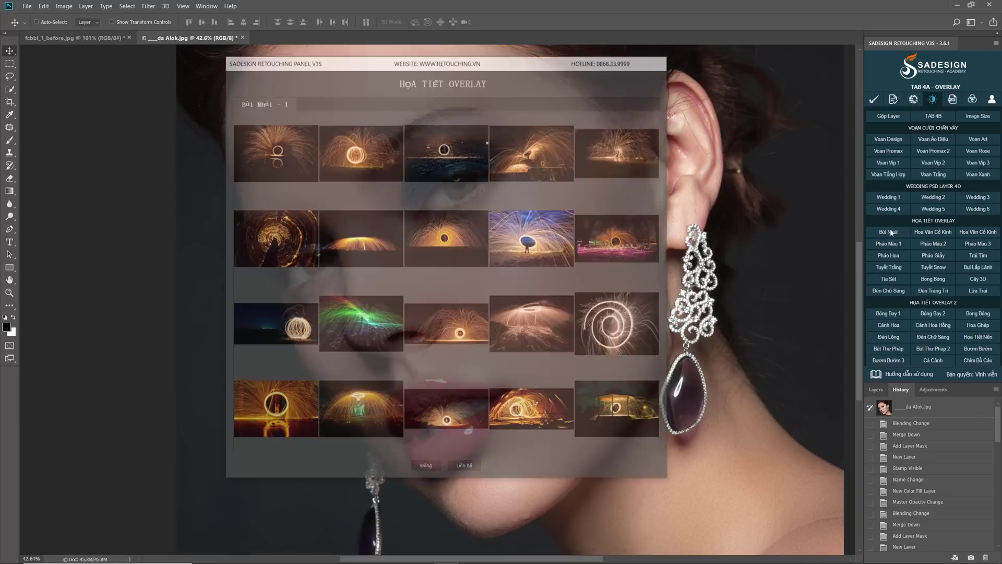
click(889, 202)
click(272, 157)
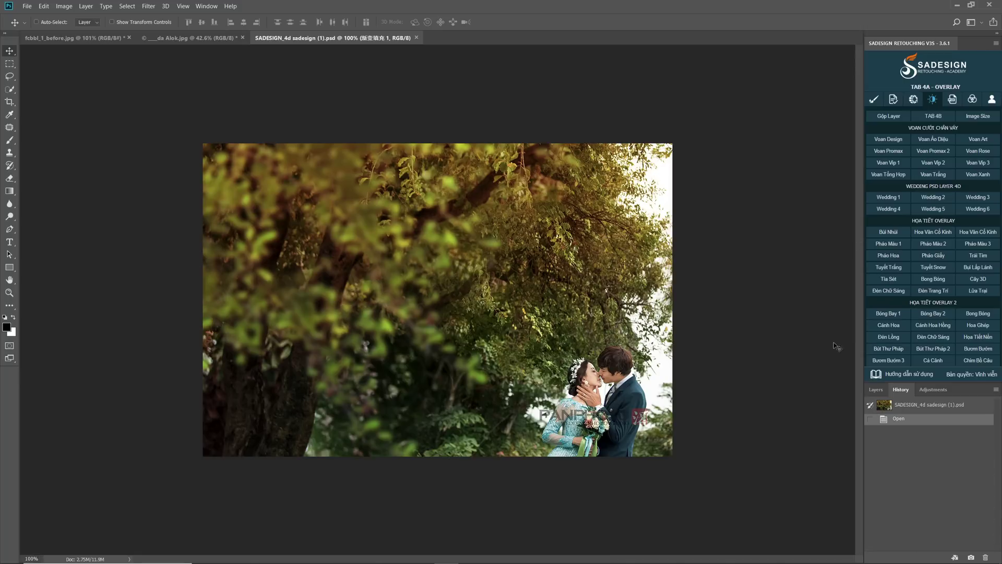
drag(875, 452, 872, 496)
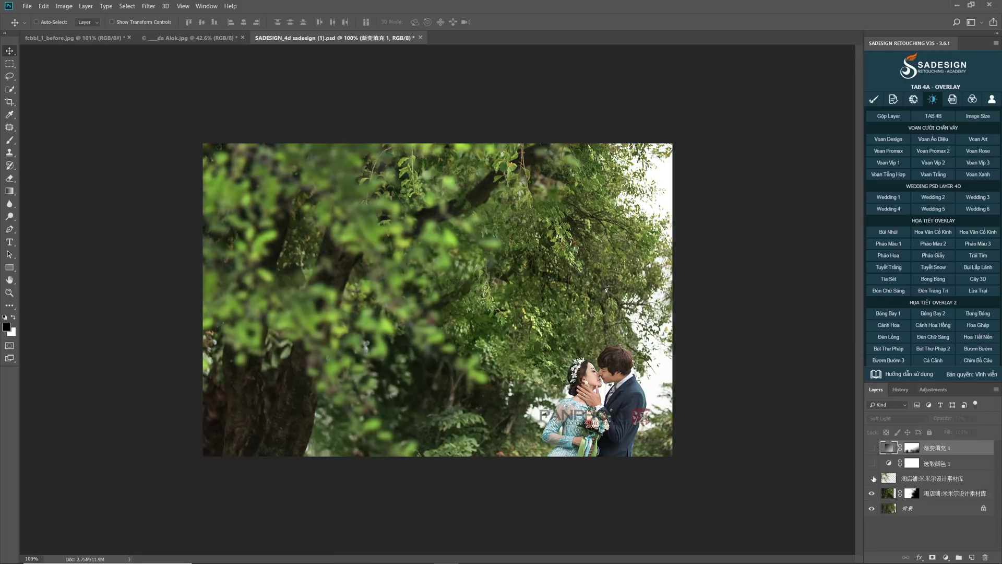
key(n)
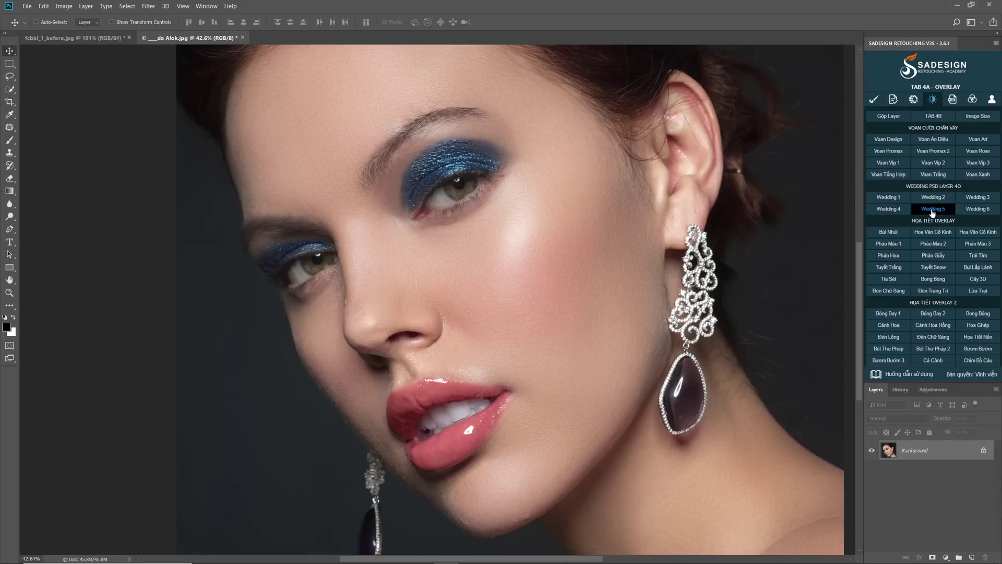
click(933, 209)
click(537, 311)
Preview the Light 1 flare from the TAB 4B overlay collection
click(937, 118)
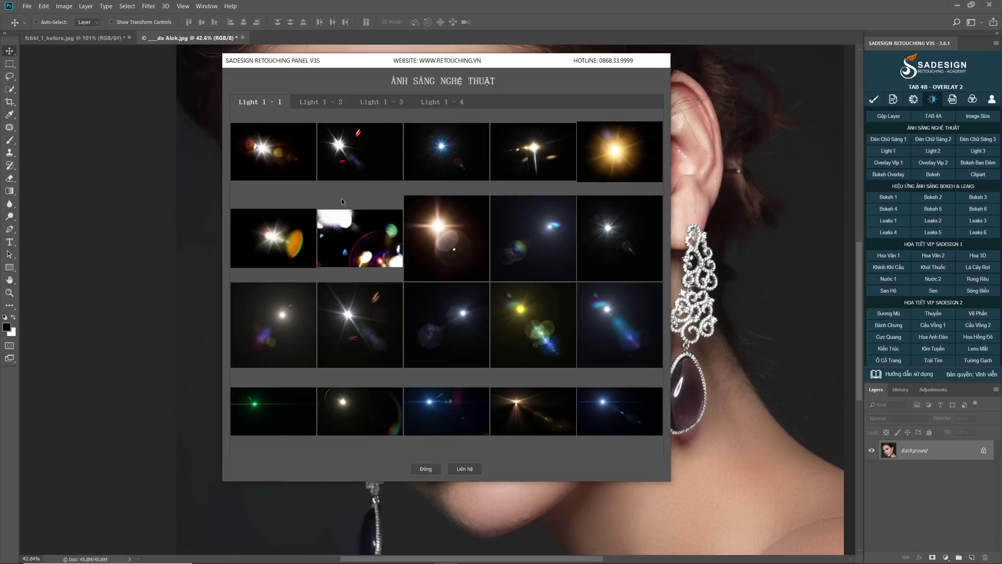
double_click(447, 280)
click(933, 150)
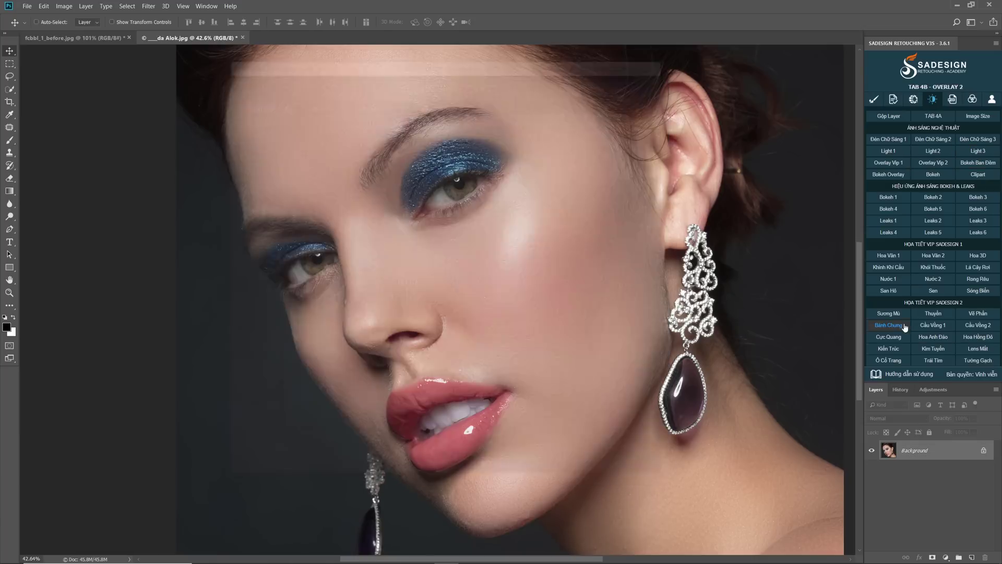
Open the Baby 17 Children's Day poster template, then close it to return to the portrait
click(952, 99)
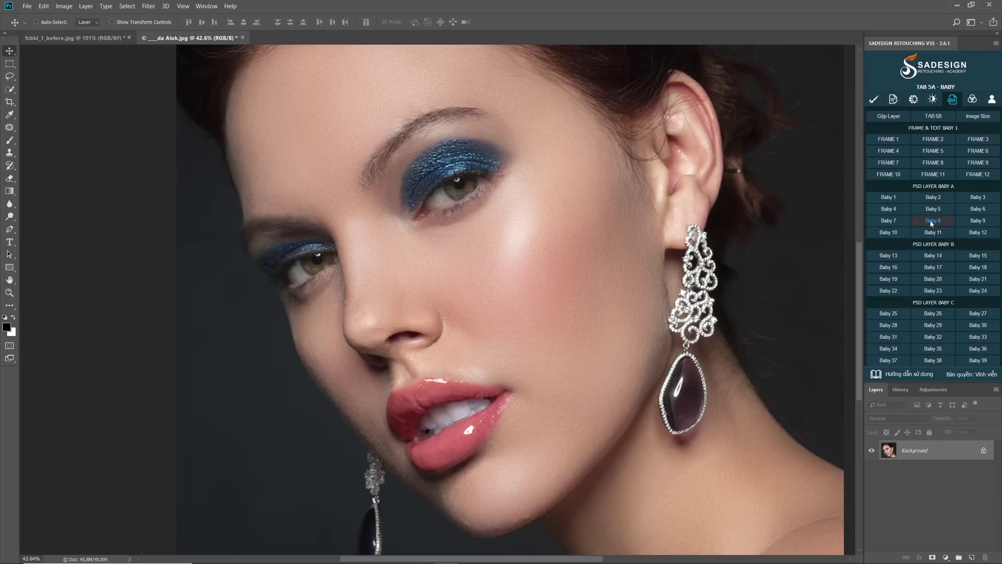
click(933, 222)
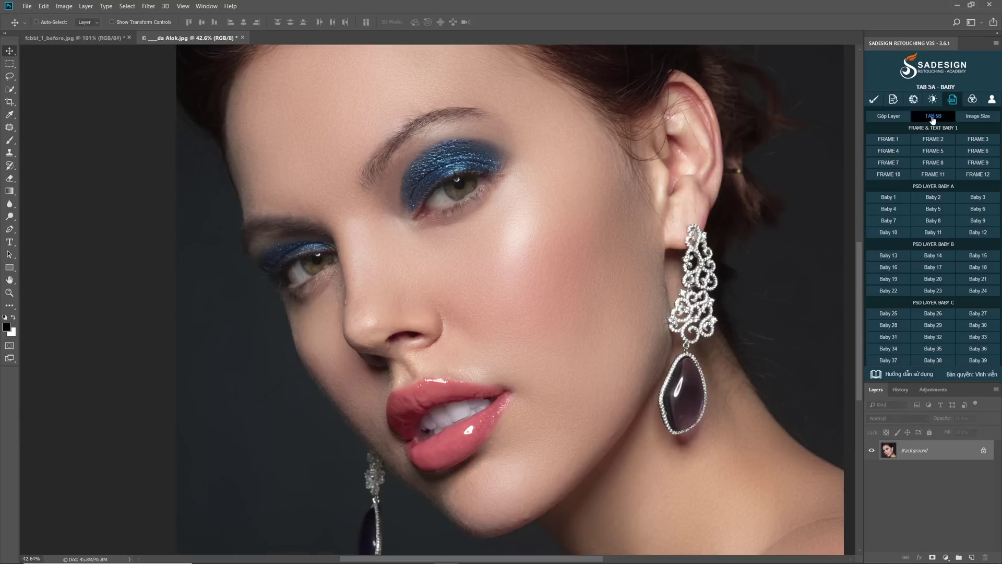
click(932, 119)
Preview fashion poster templates, including a Fashion 4 Beauty Fair poster
click(889, 140)
click(483, 253)
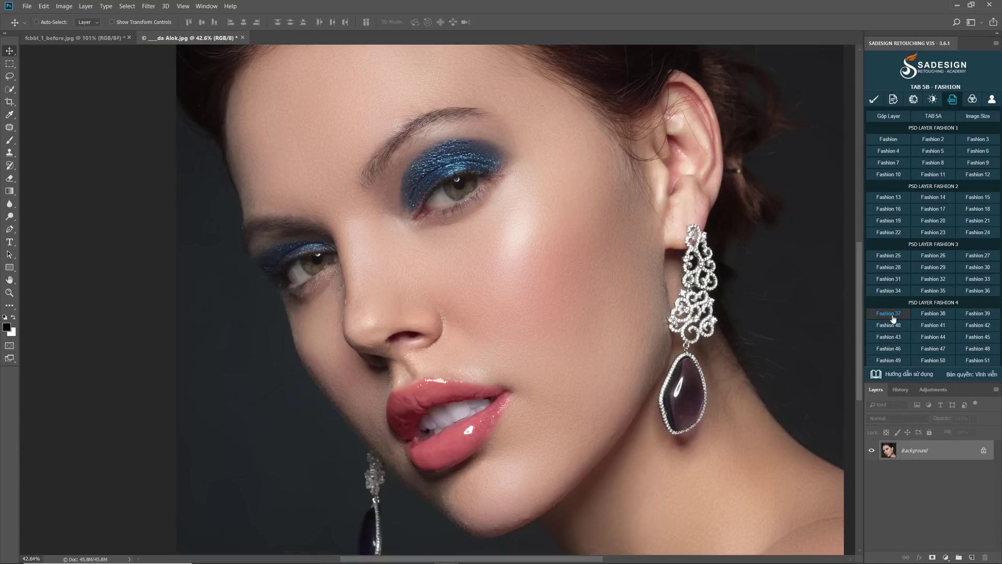
click(889, 313)
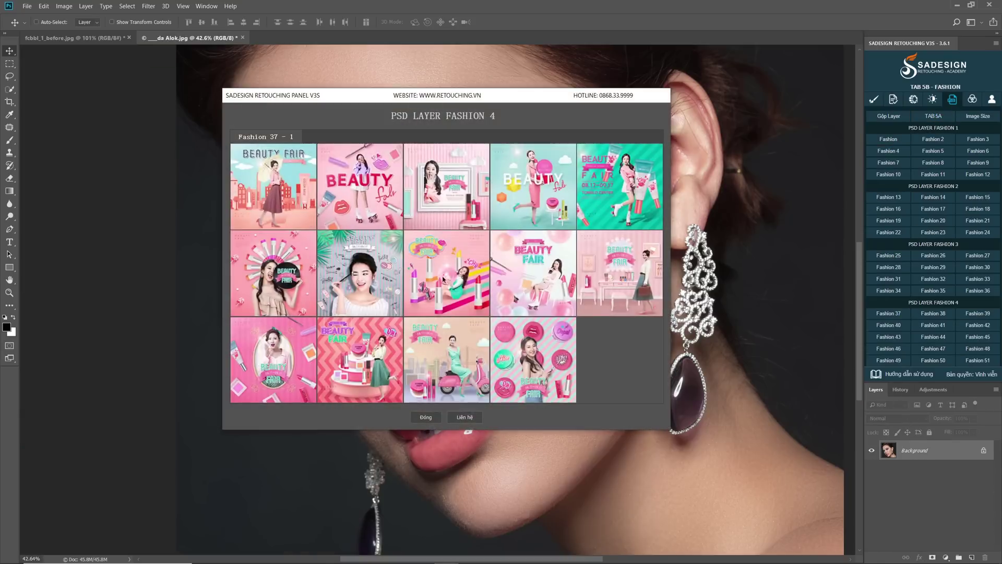
click(423, 291)
Browse the preset collection pages and the licensing and purchase page
click(973, 100)
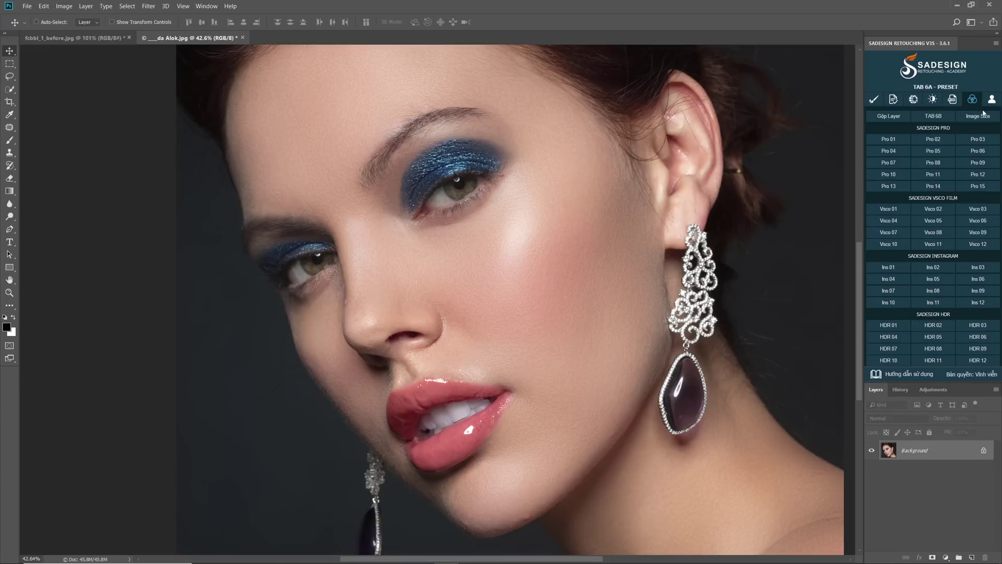
click(919, 116)
click(978, 104)
click(933, 116)
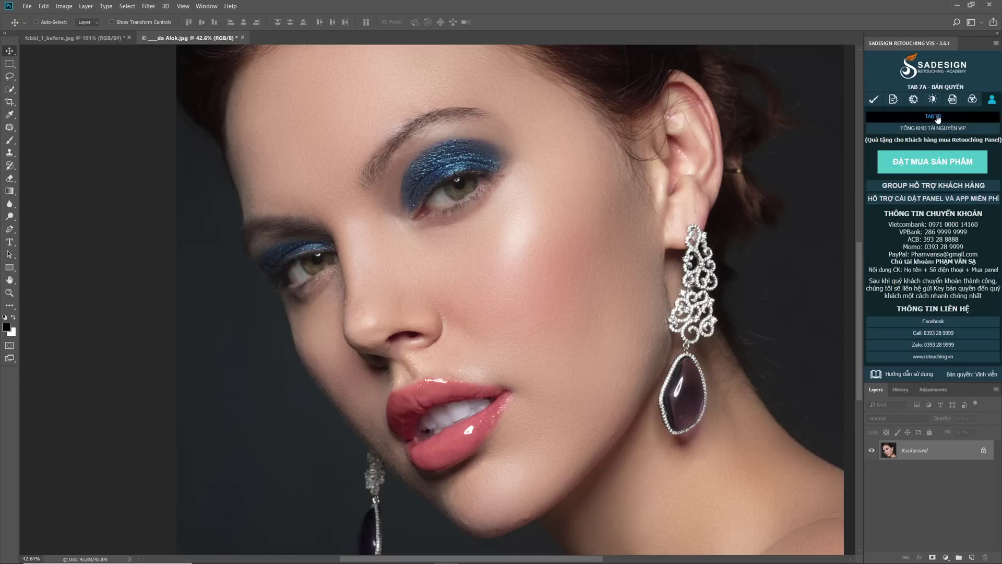
Try a black Áo Comple Nam 3 suit and an Áo Học Sinh school shirt, then show TAB 7A licence info
click(886, 195)
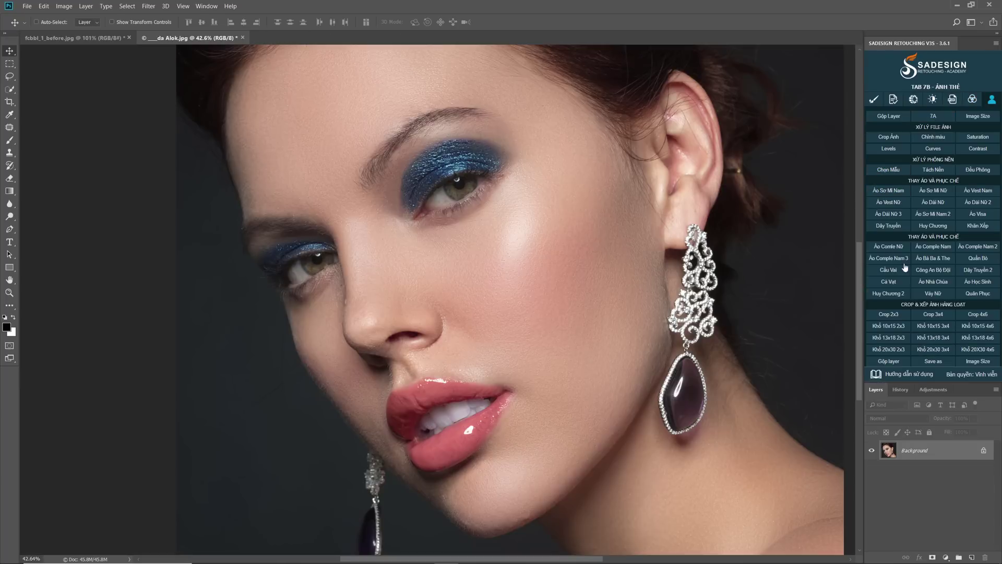
click(889, 258)
click(533, 280)
click(973, 284)
click(287, 208)
click(875, 101)
click(992, 100)
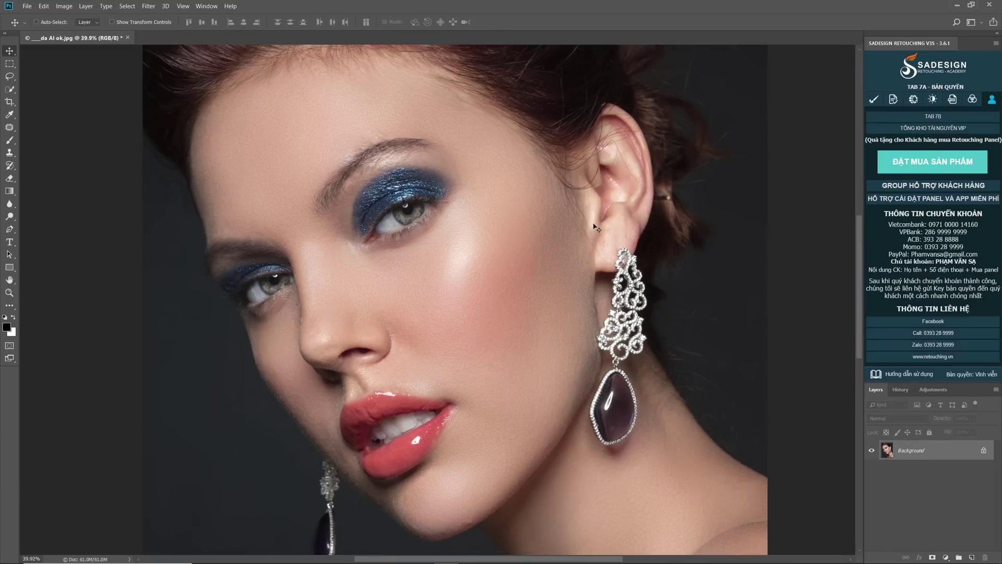
Open retouching.vn, dismiss the translate prompt, and highlight the description and 30-day free trial heading
click(934, 164)
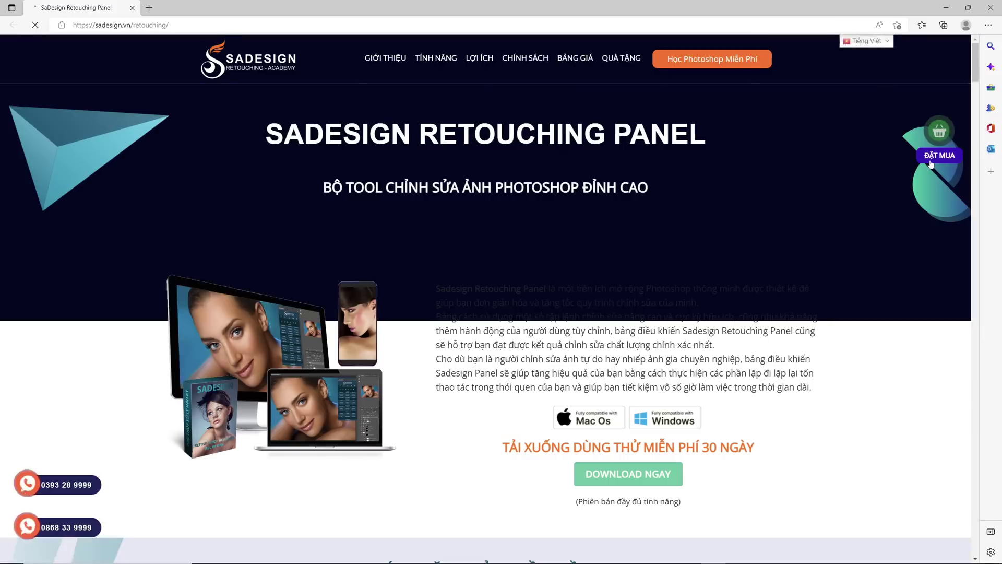
click(774, 82)
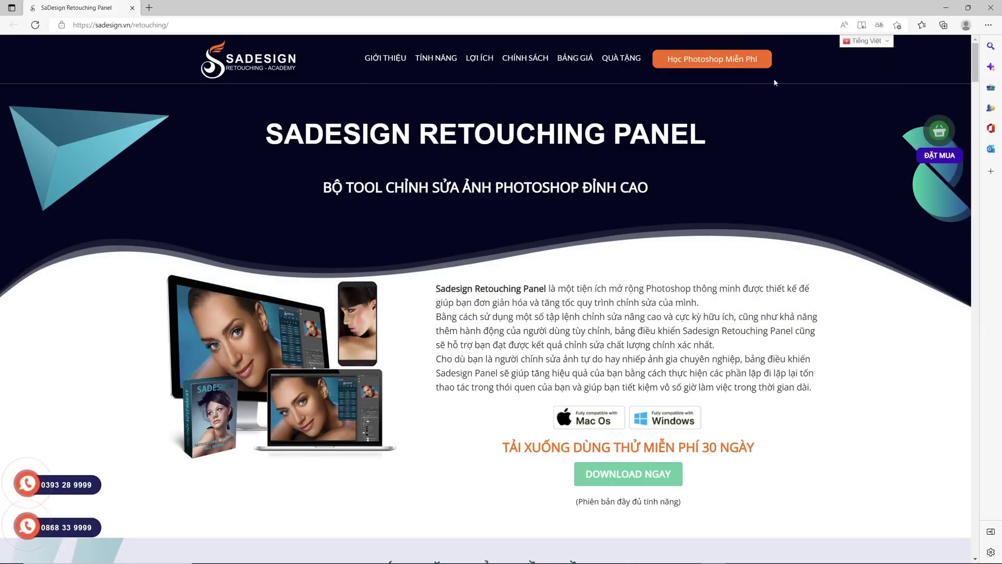
drag(445, 288, 812, 388)
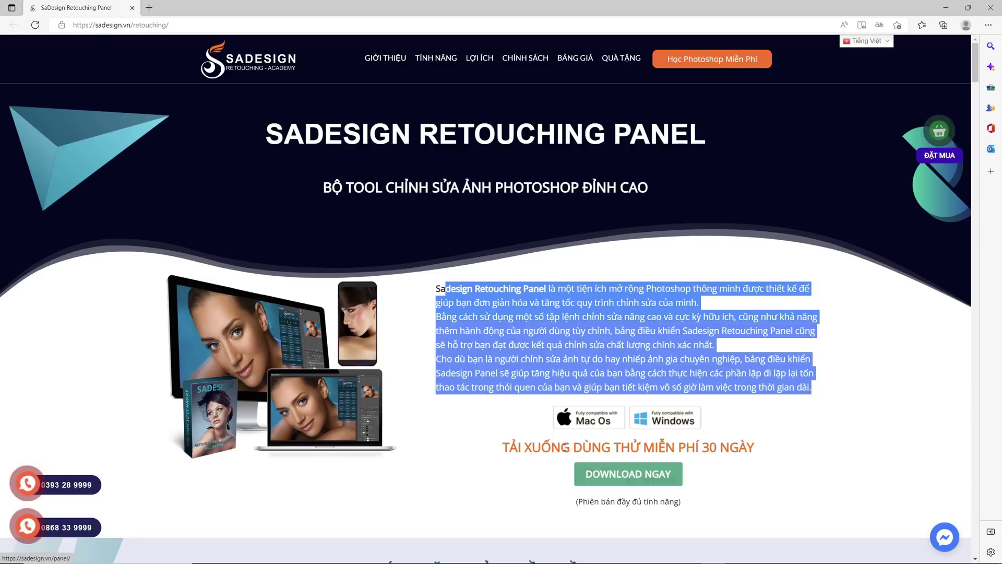
click(527, 447)
drag(528, 447, 754, 438)
click(772, 439)
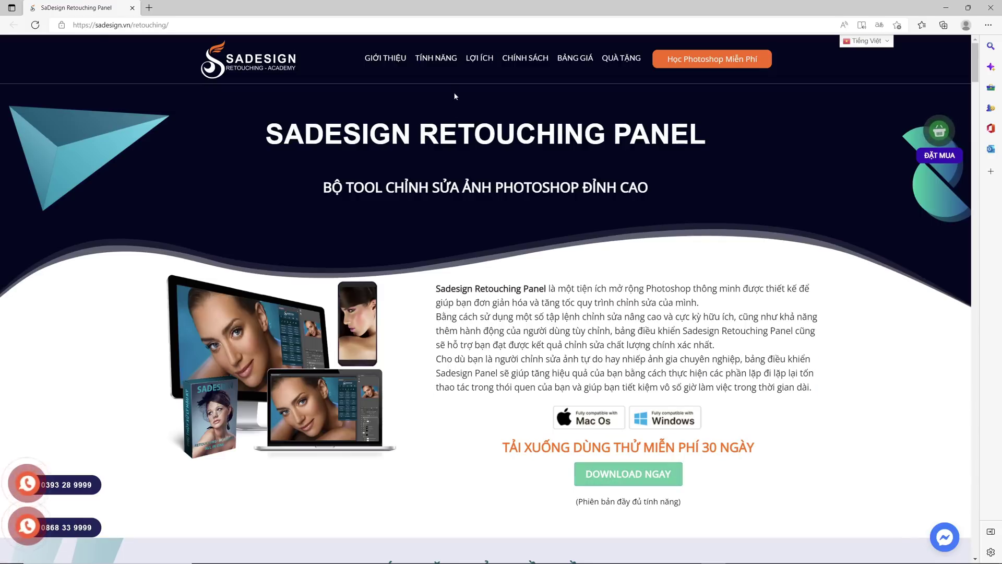
In the features section, highlight the first three card headings, including Promax 600 presets
click(441, 60)
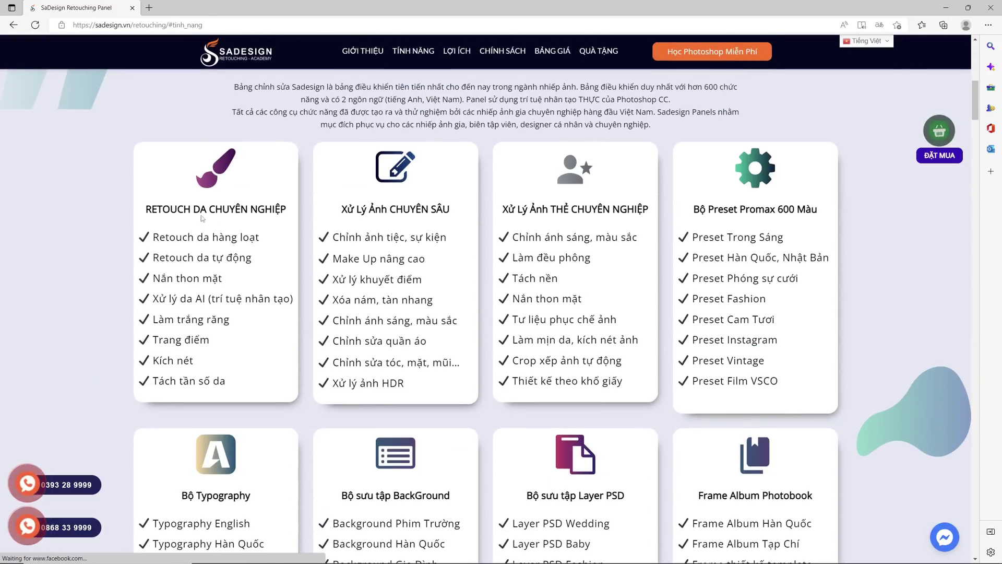
drag(178, 208, 241, 206)
drag(409, 209, 451, 209)
drag(723, 209, 789, 209)
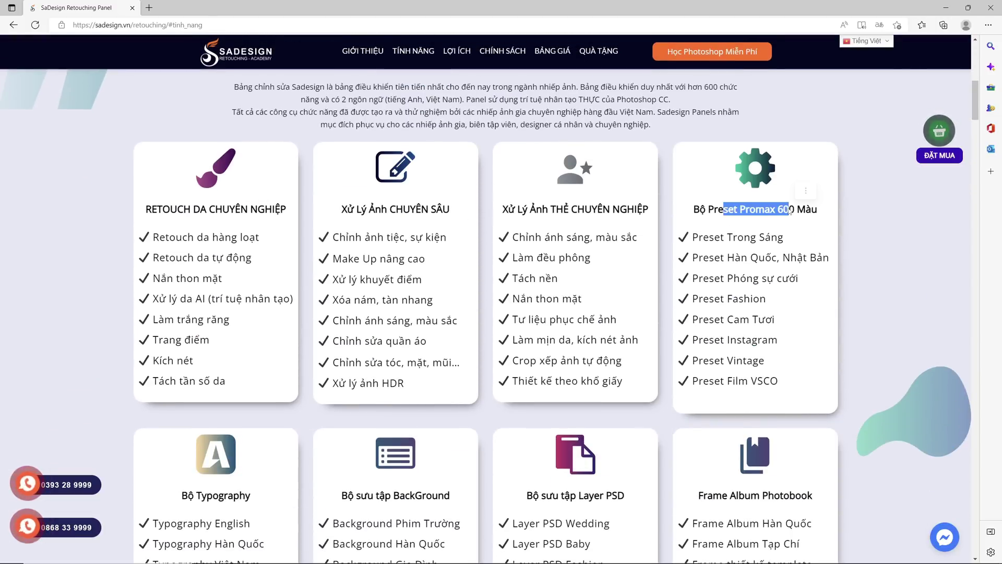
scroll(556, 376, down, 3)
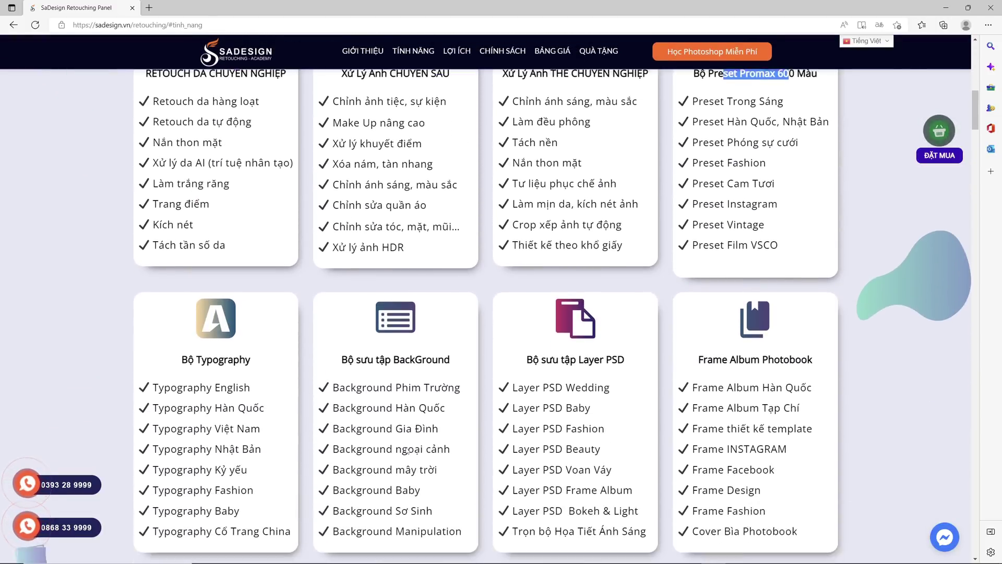
Highlight the Typography, Background, Layer PSD, Frame Album Photobook and Promax 600 preset lists
drag(203, 342, 249, 365)
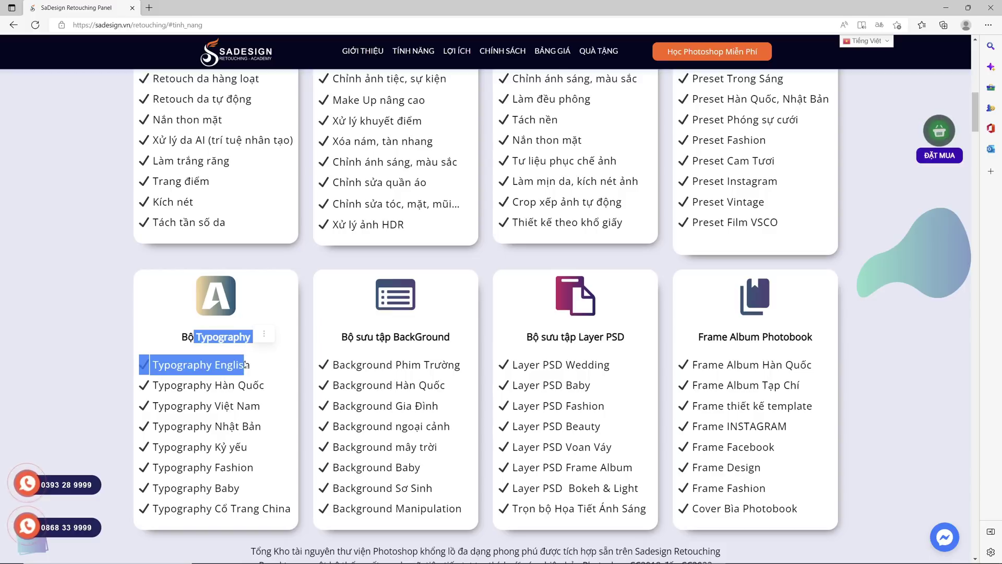
click(214, 399)
drag(347, 377, 462, 509)
mouse_move(512, 365)
mouse_down()
mouse_move(543, 421)
mouse_move(642, 509)
mouse_up()
mouse_move(702, 364)
mouse_down()
mouse_move(774, 448)
mouse_move(792, 500)
mouse_up()
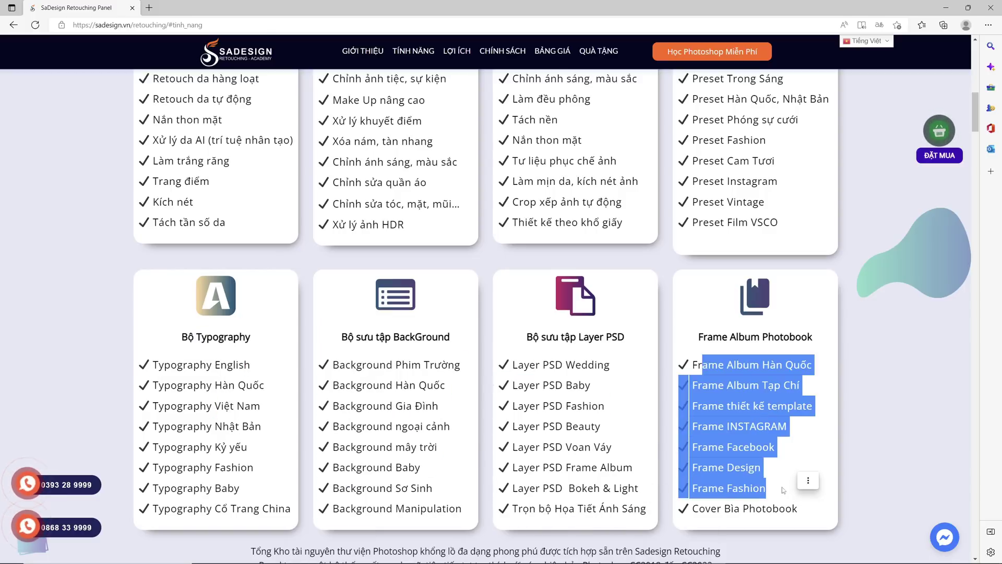
scroll(677, 154, up, 3)
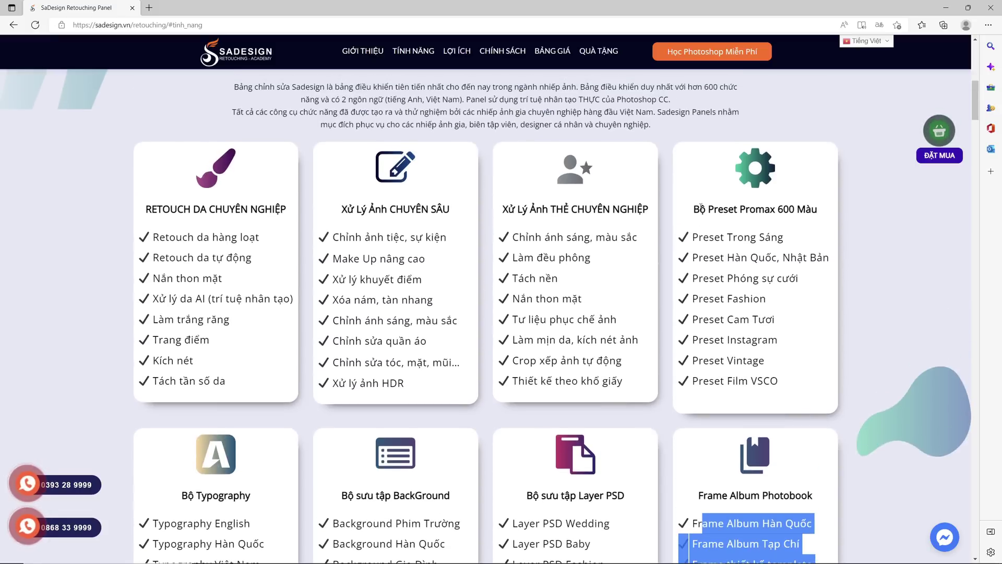
drag(700, 208, 810, 377)
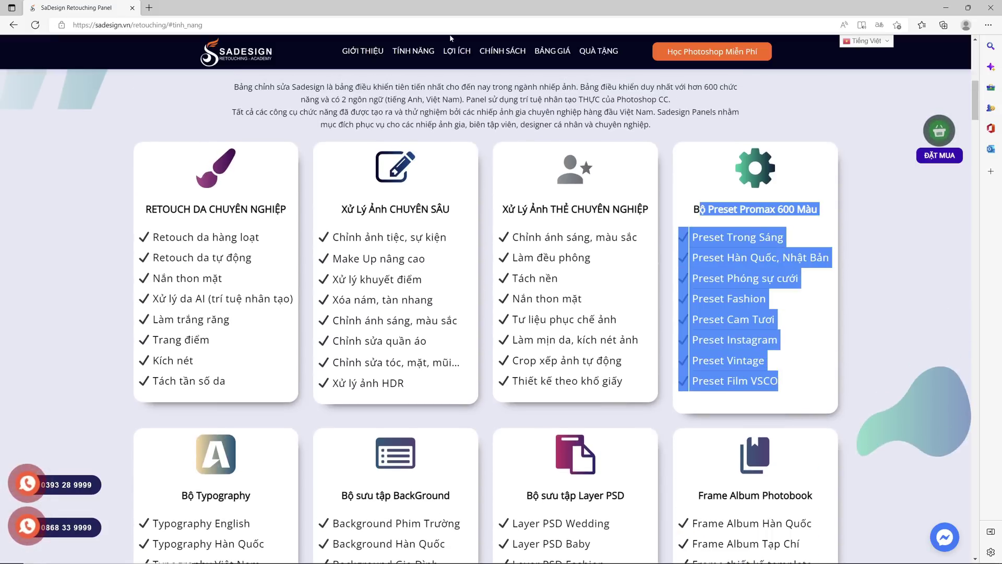
click(457, 51)
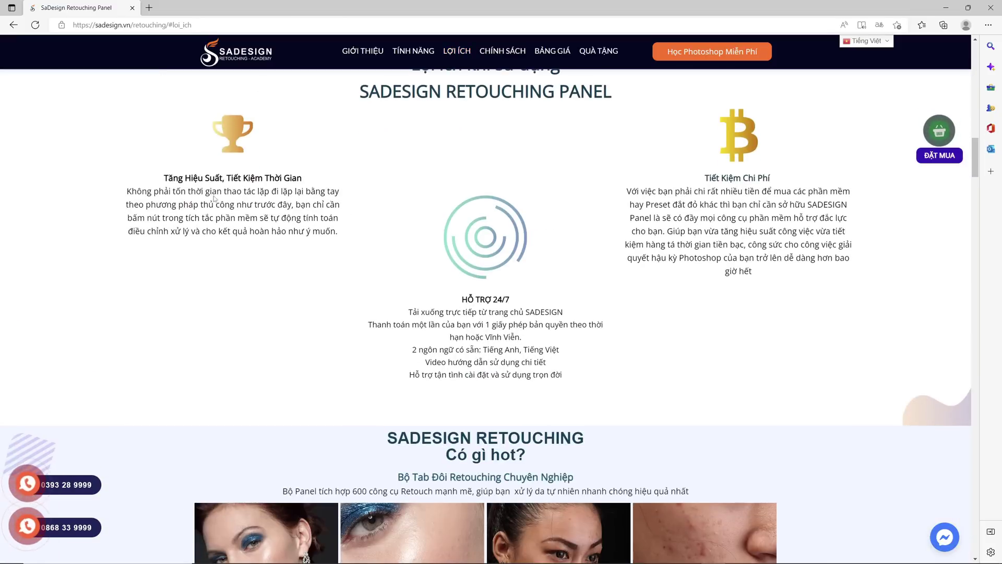
Highlight the three benefit descriptions and the licence and Photoshop compatibility policy lines
drag(214, 198, 662, 359)
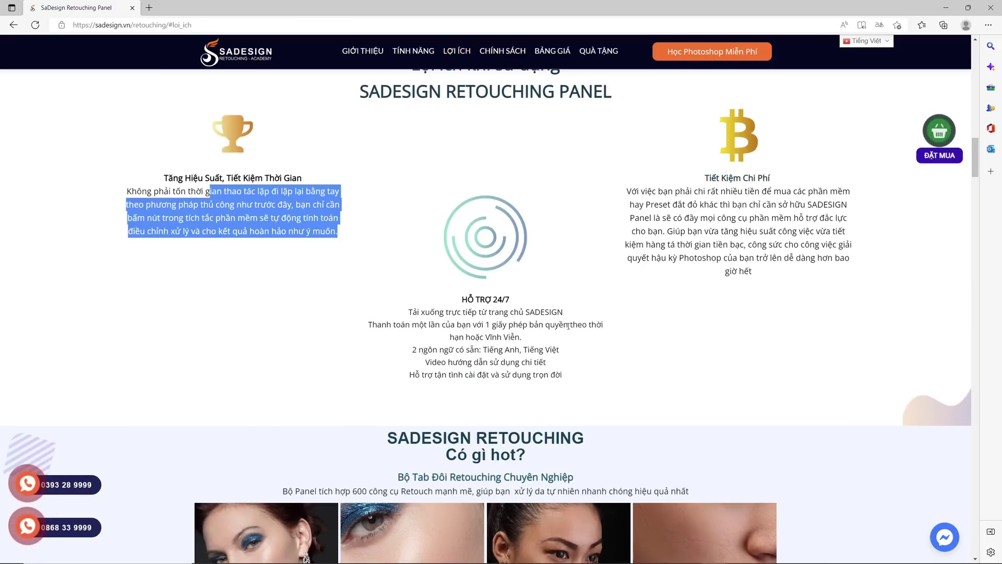
click(751, 218)
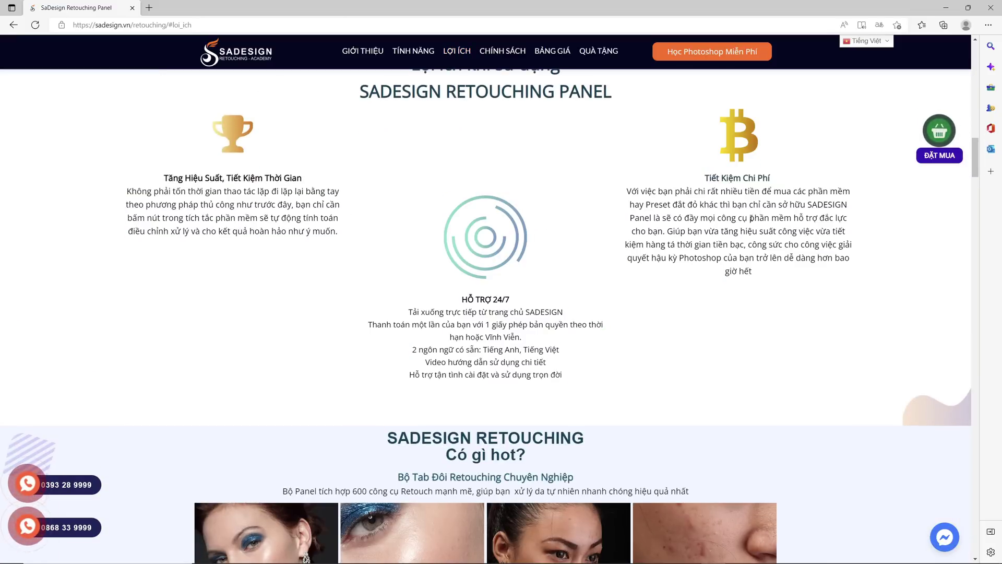
click(503, 59)
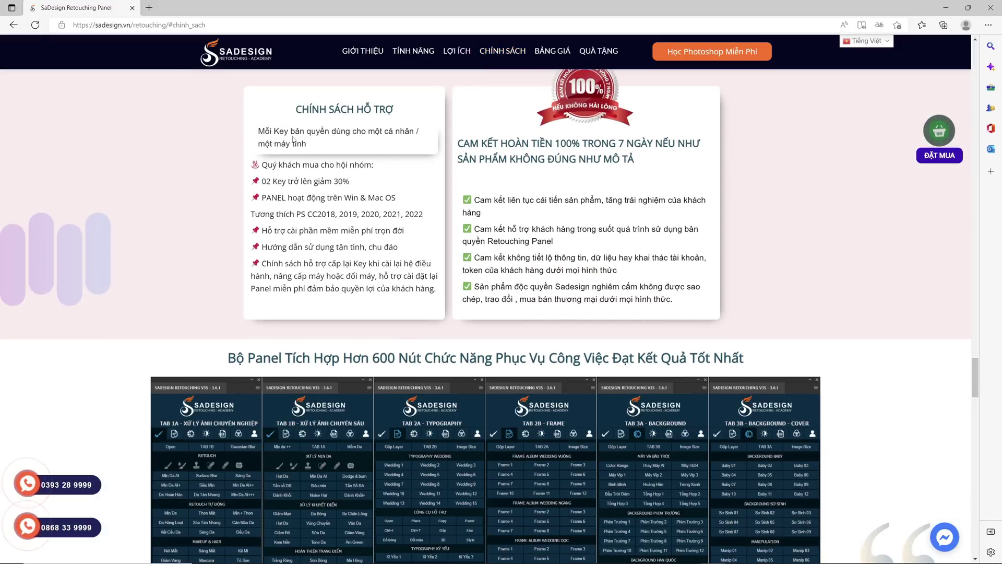
drag(319, 144, 339, 205)
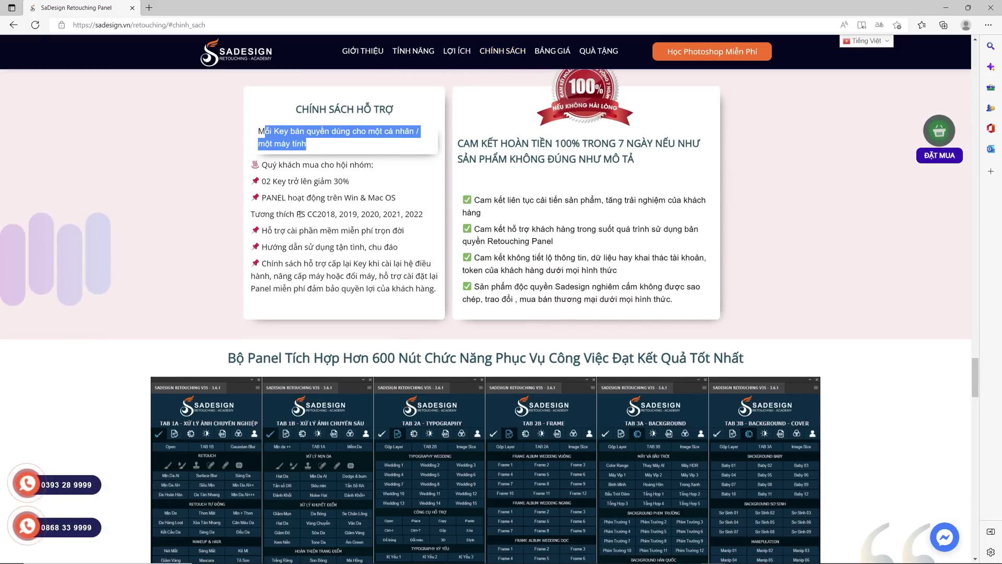
drag(276, 214, 395, 225)
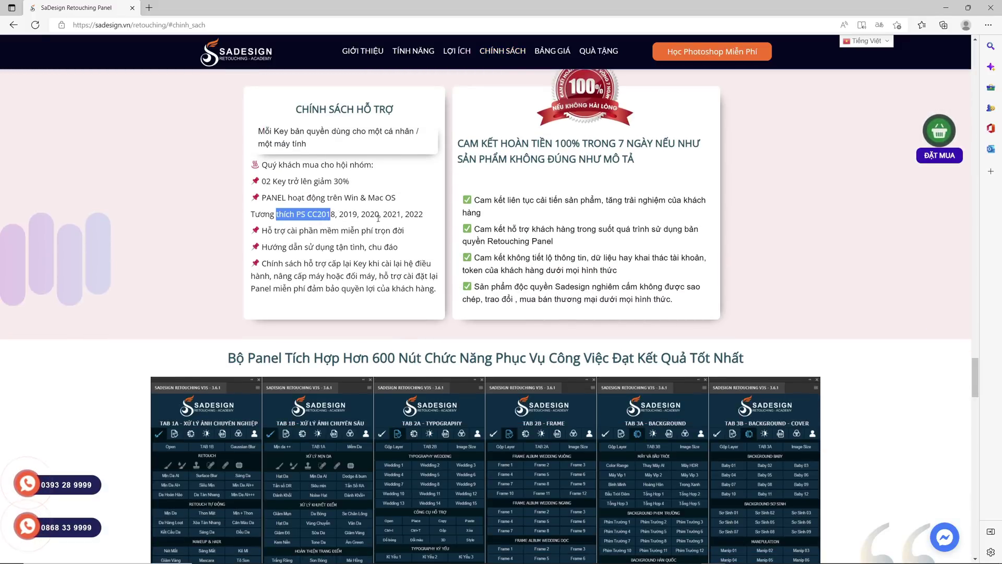
click(514, 249)
Scroll past the 600-function panel screenshots and highlight the today-only gift list
scroll(517, 266, down, 2)
scroll(518, 284, down, 3)
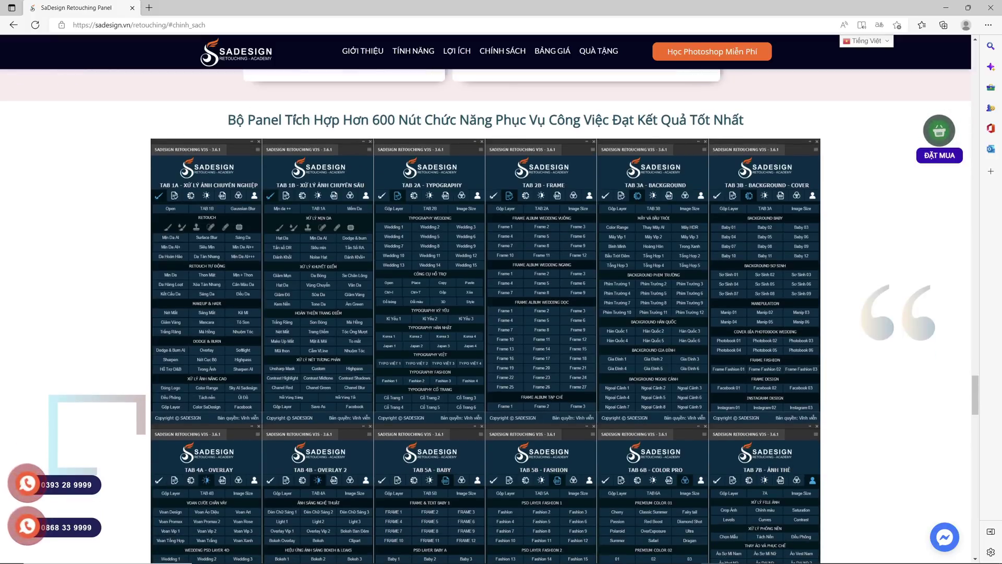
drag(311, 120, 757, 130)
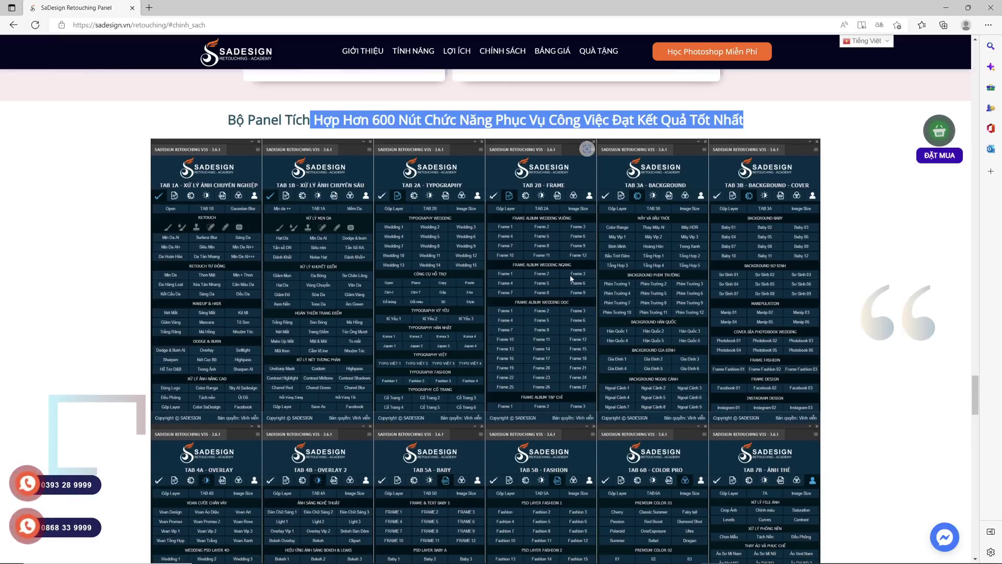
scroll(579, 286, down, 5)
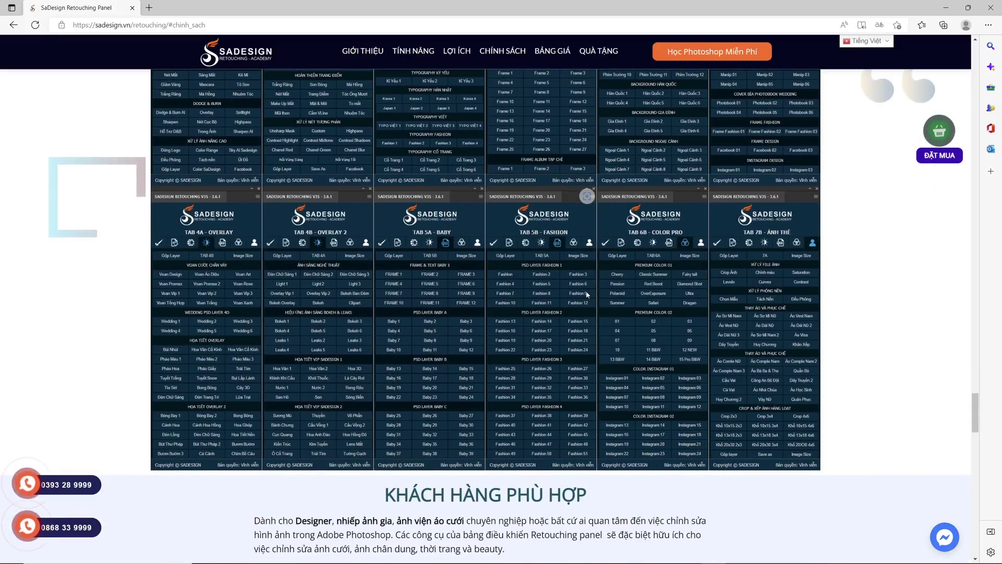
scroll(585, 290, down, 5)
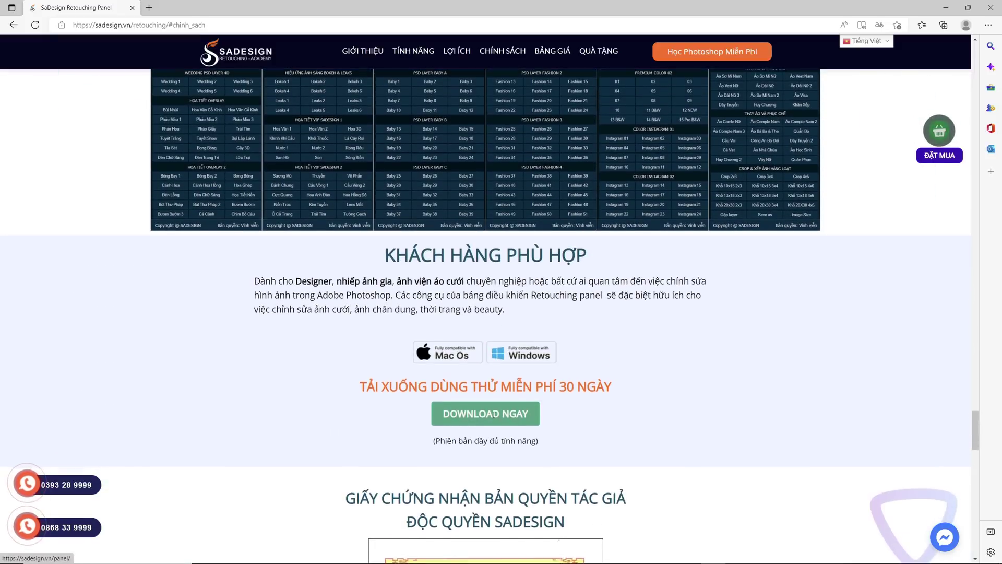
scroll(494, 414, down, 6)
scroll(494, 414, down, 15)
drag(324, 174, 717, 443)
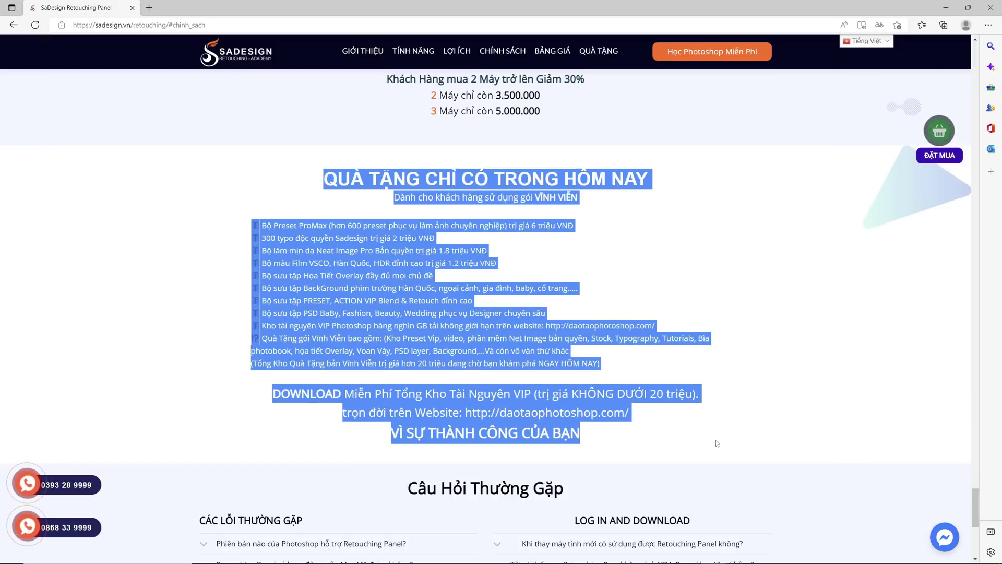
click(656, 338)
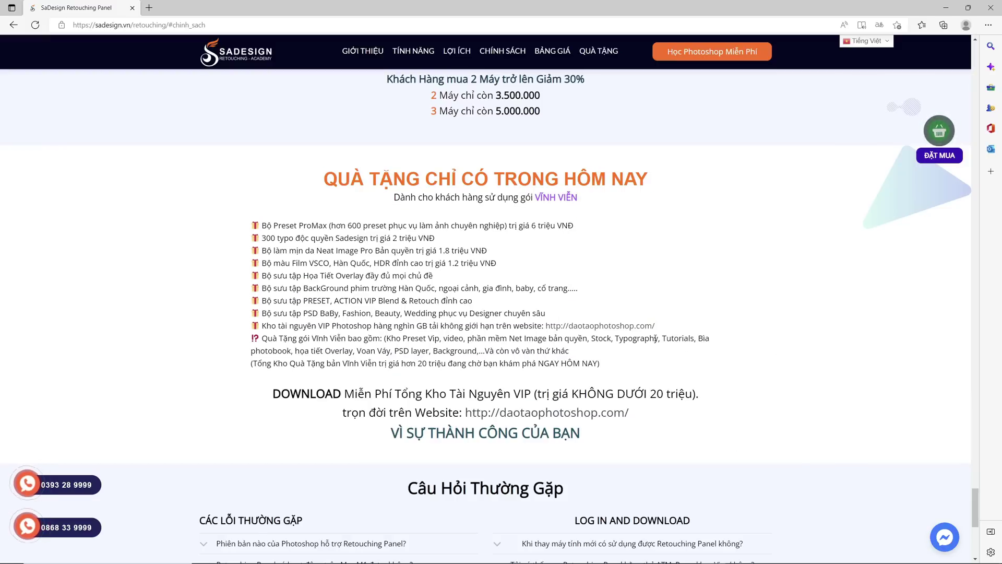